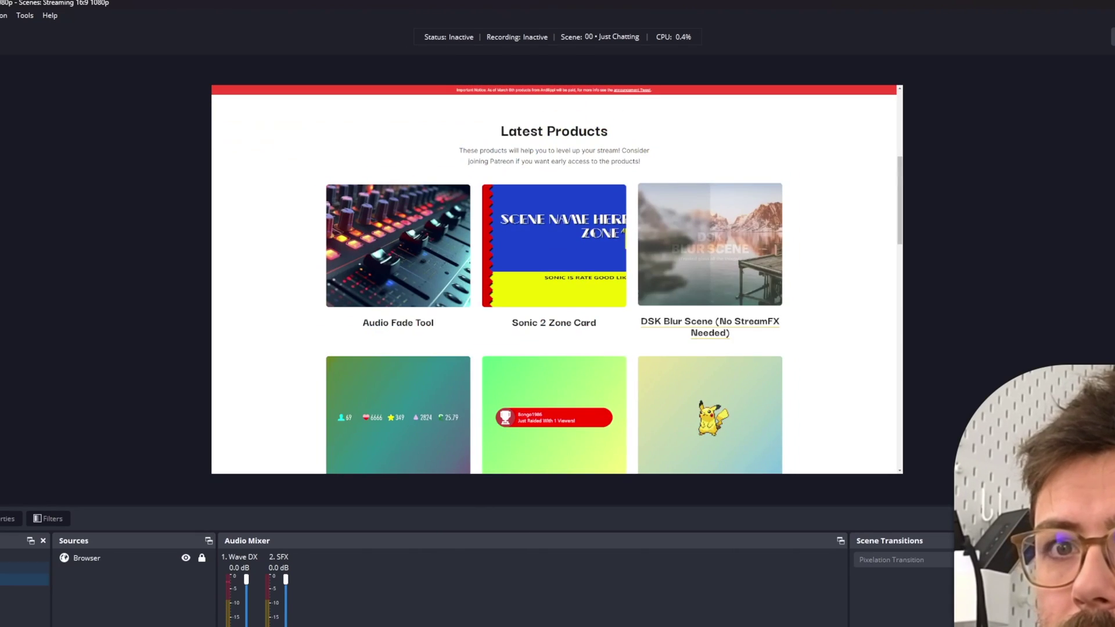
# Step: Demo the pixelation by switching to the Elgato Game Capture scene, show the Scene as Transition plugin page, then return to OBS
pyautogui.click(23, 567)
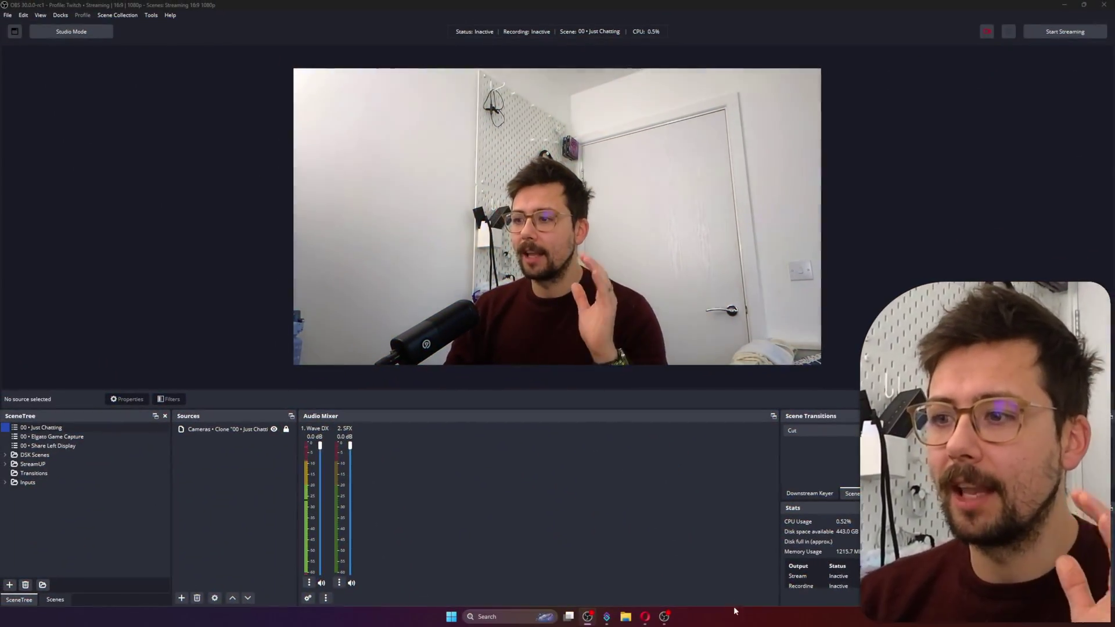
pyautogui.click(640, 557)
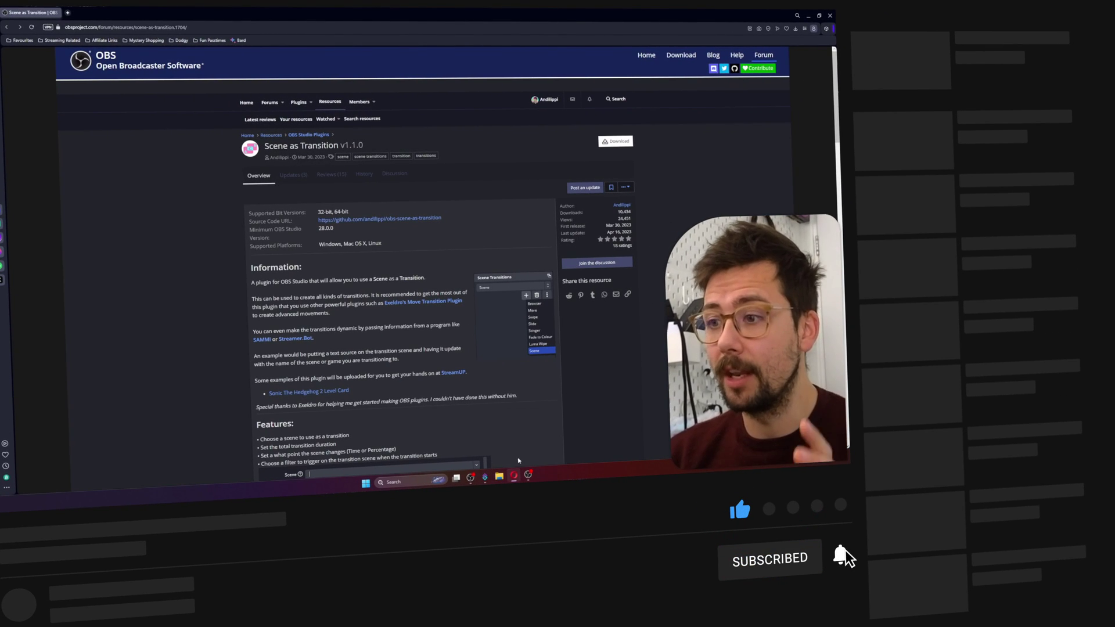
pyautogui.click(514, 474)
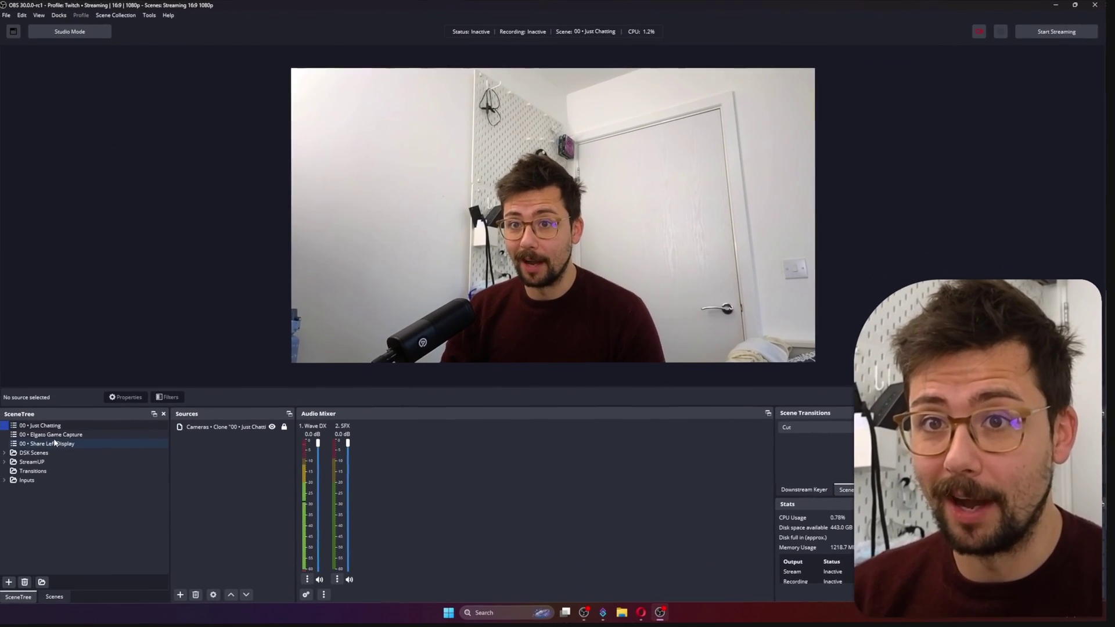
# Step: Switch between the Elgato Game Capture and Just Chatting scenes to demo the transition
pyautogui.click(36, 357)
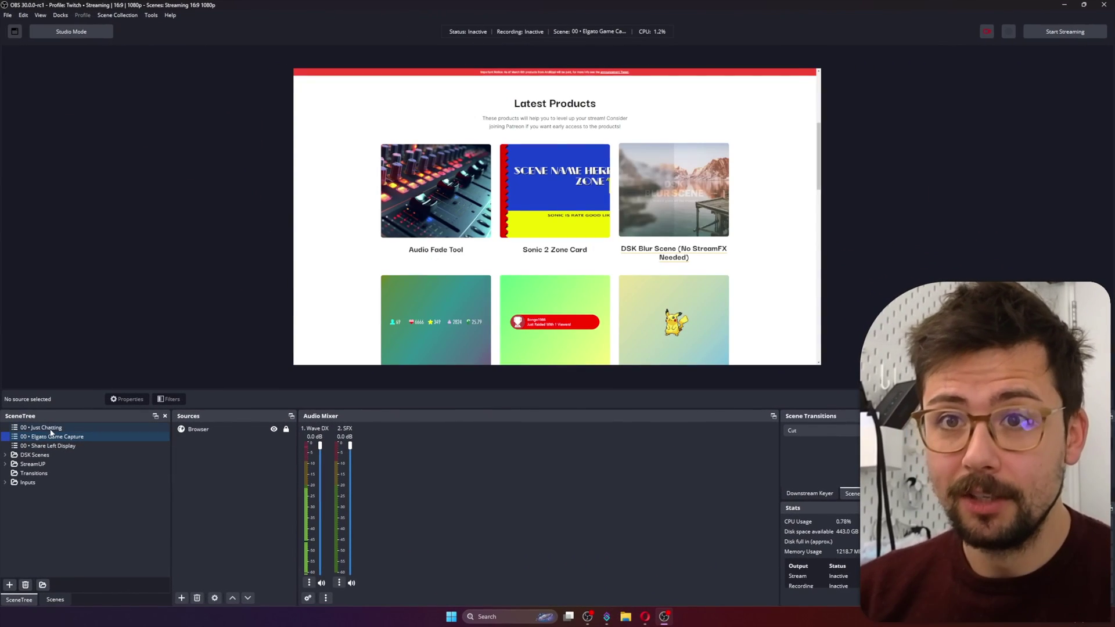
pyautogui.click(51, 429)
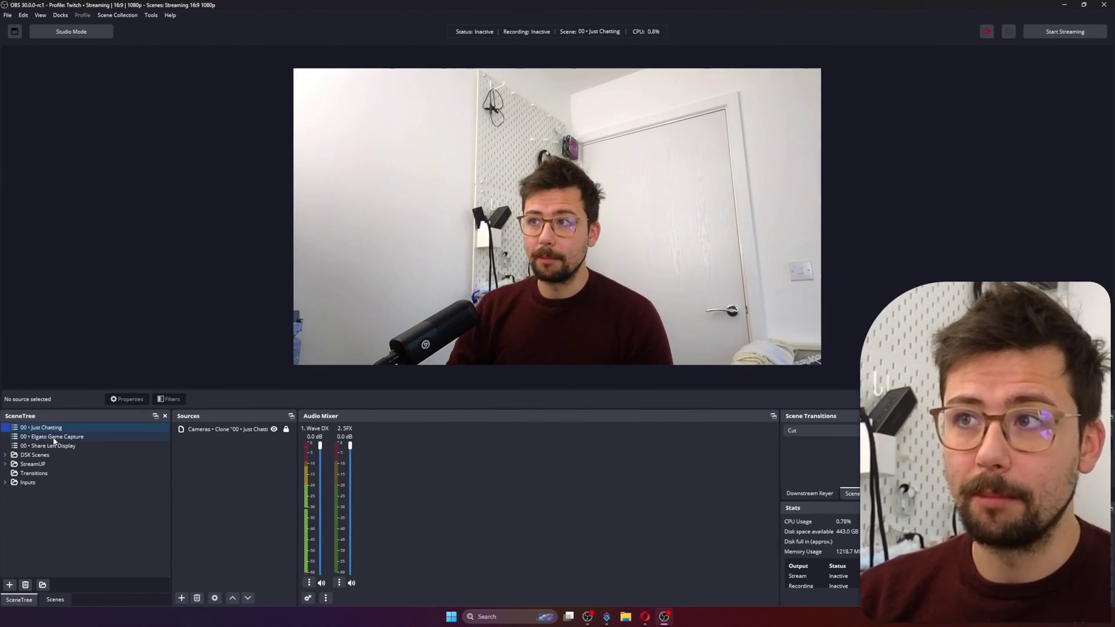
pyautogui.click(54, 438)
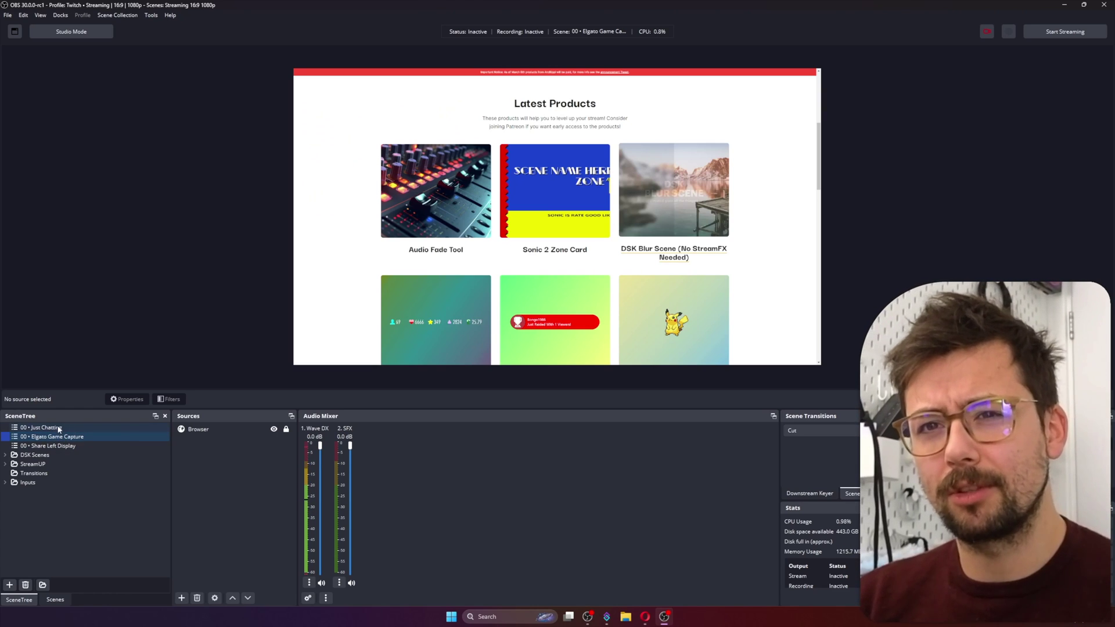
pyautogui.click(58, 428)
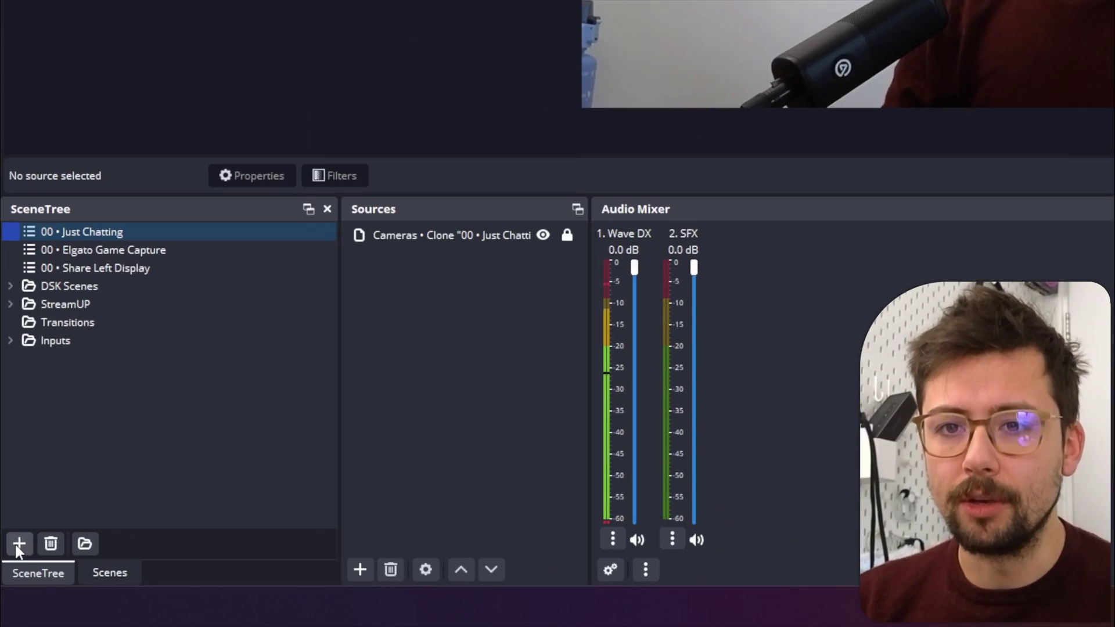
# Step: Add a scene in the SceneTree named 'Pixelation Transition'
pyautogui.click(9, 585)
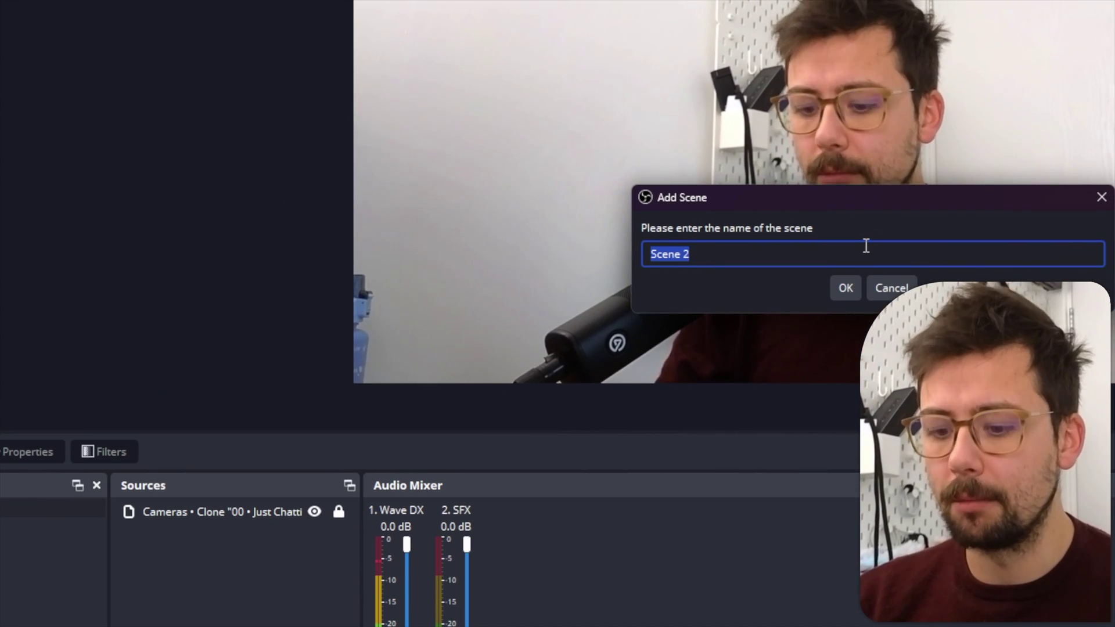
pyautogui.write('Pixelation Trans')
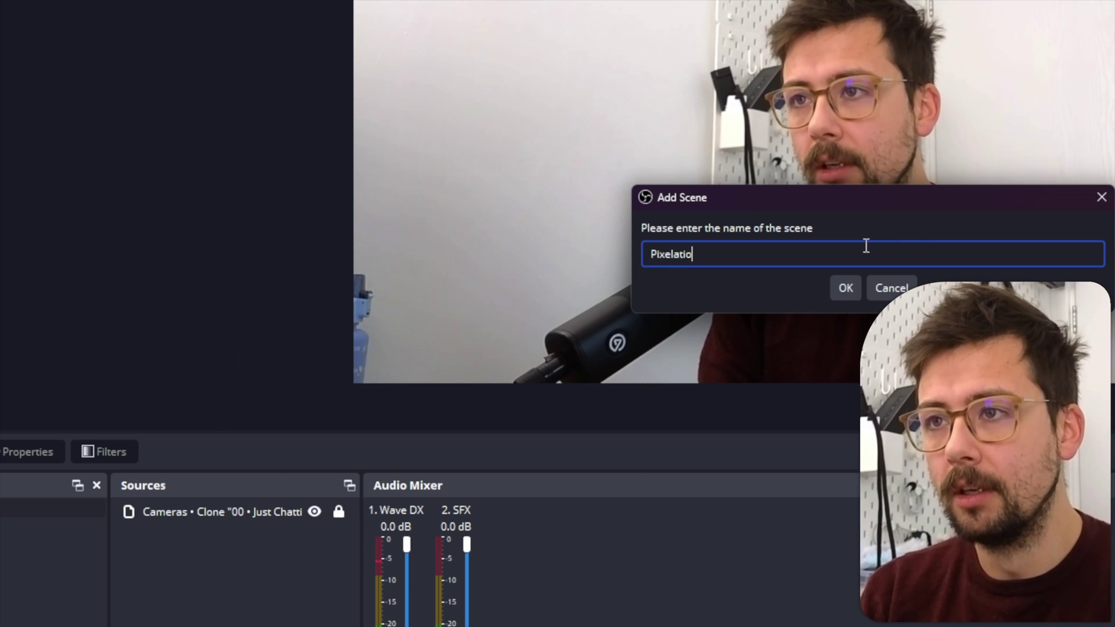
pyautogui.write('ition')
pyautogui.press('Return')
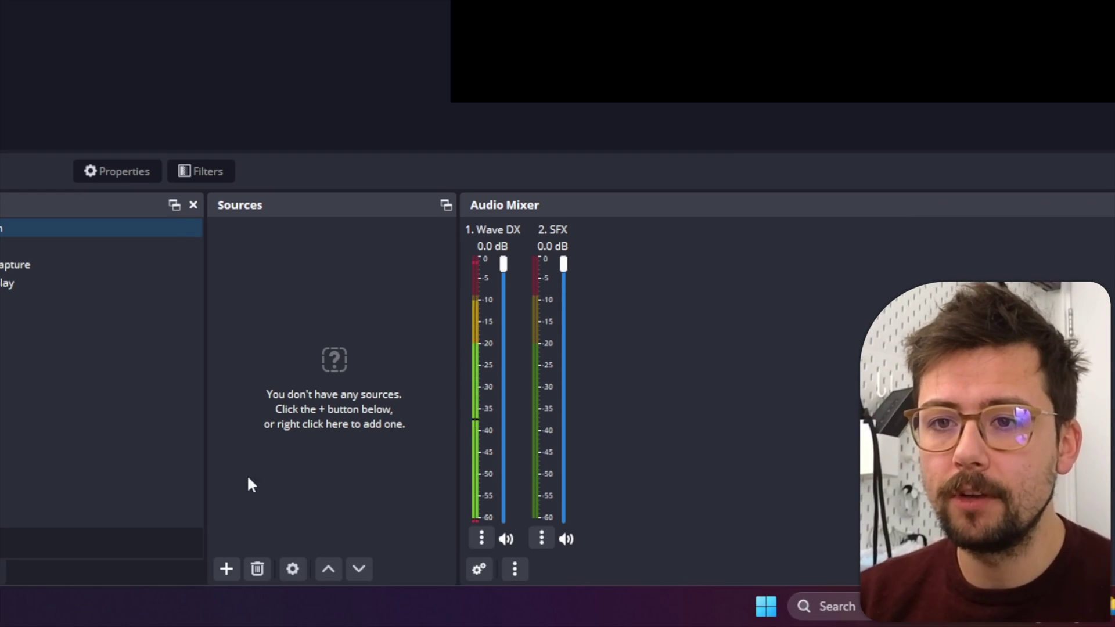
# Step: Add a Source Clone named 'Previous Scene' with clone type Previous scene and audio unticked
pyautogui.click(244, 569)
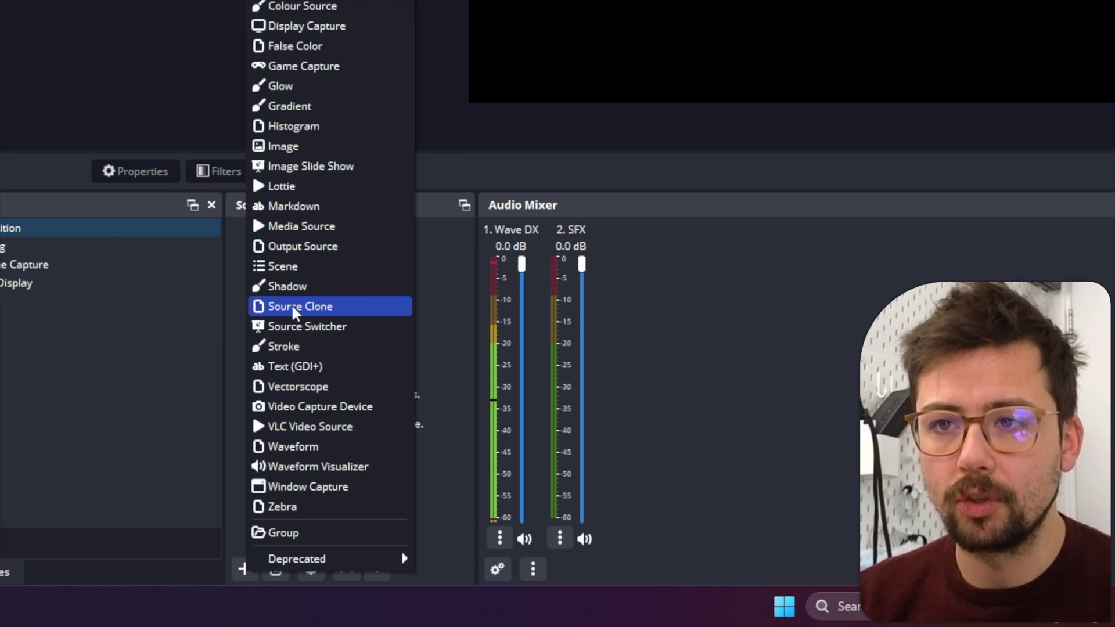
pyautogui.click(341, 314)
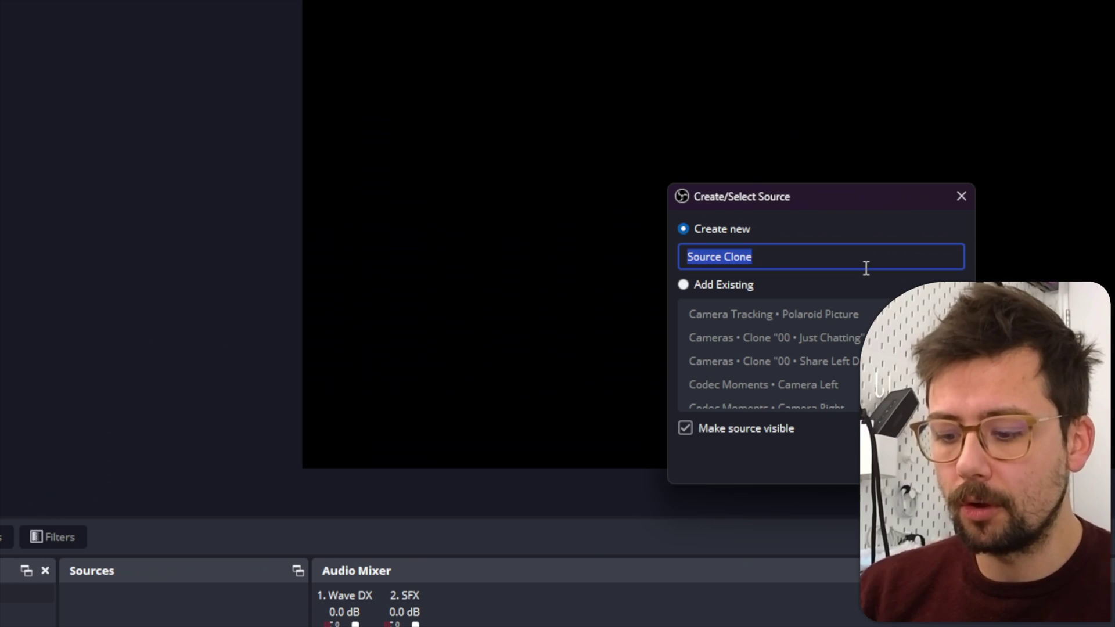
pyautogui.write('Previous S')
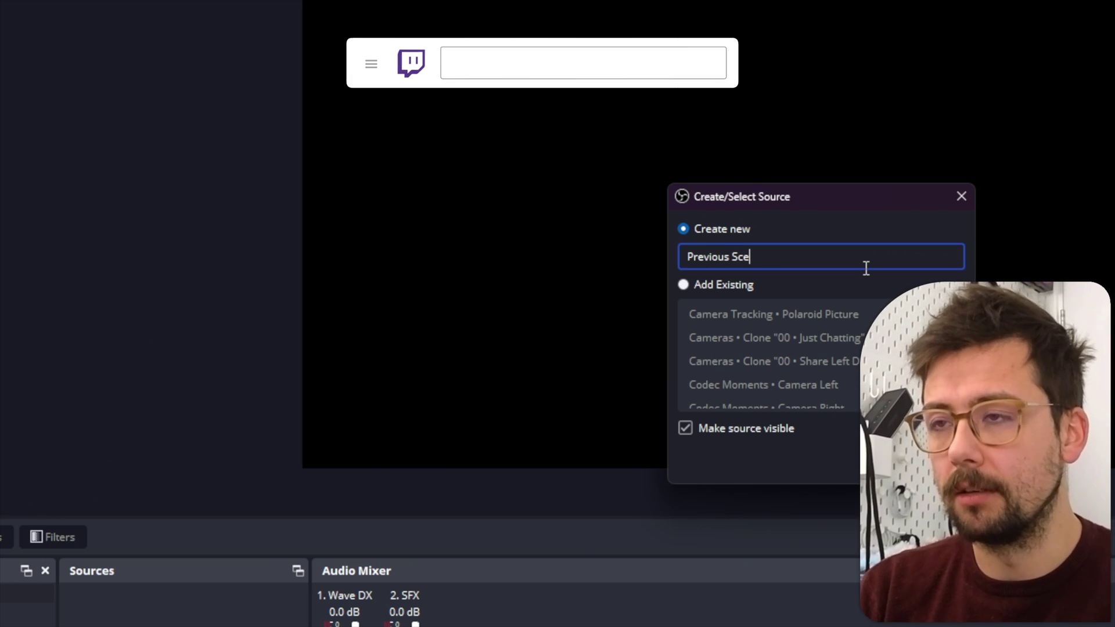
pyautogui.press('Return')
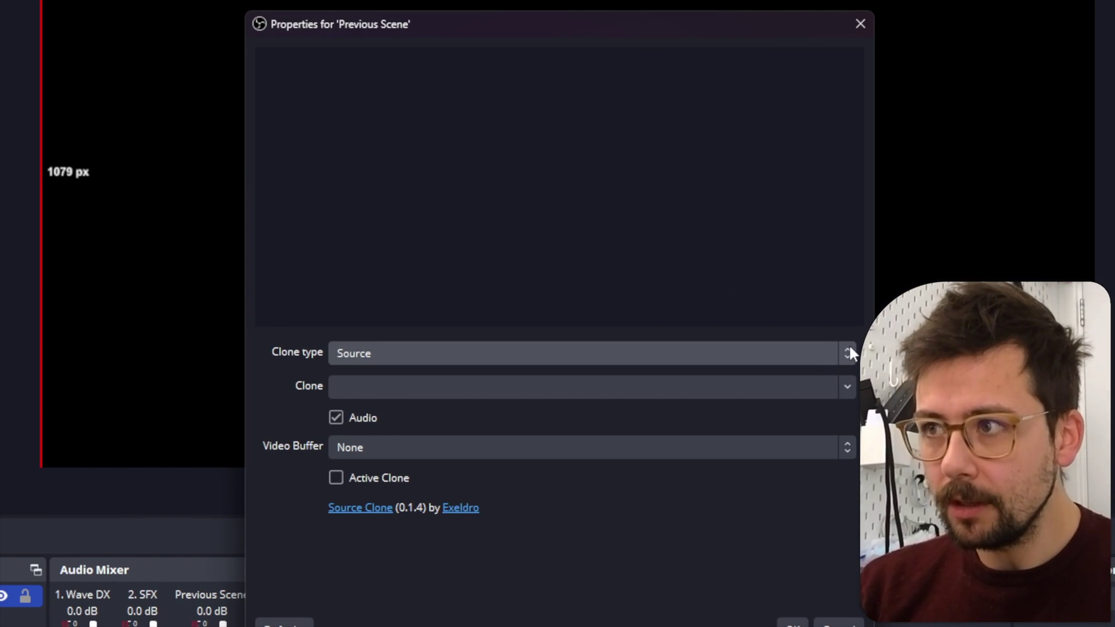
pyautogui.click(845, 349)
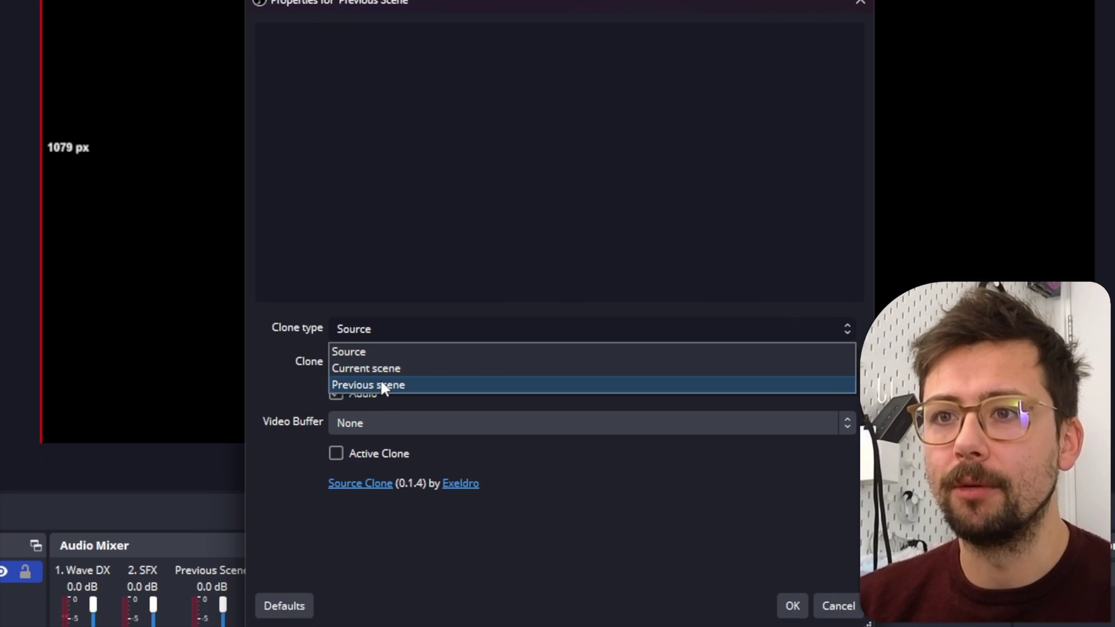
pyautogui.click(381, 385)
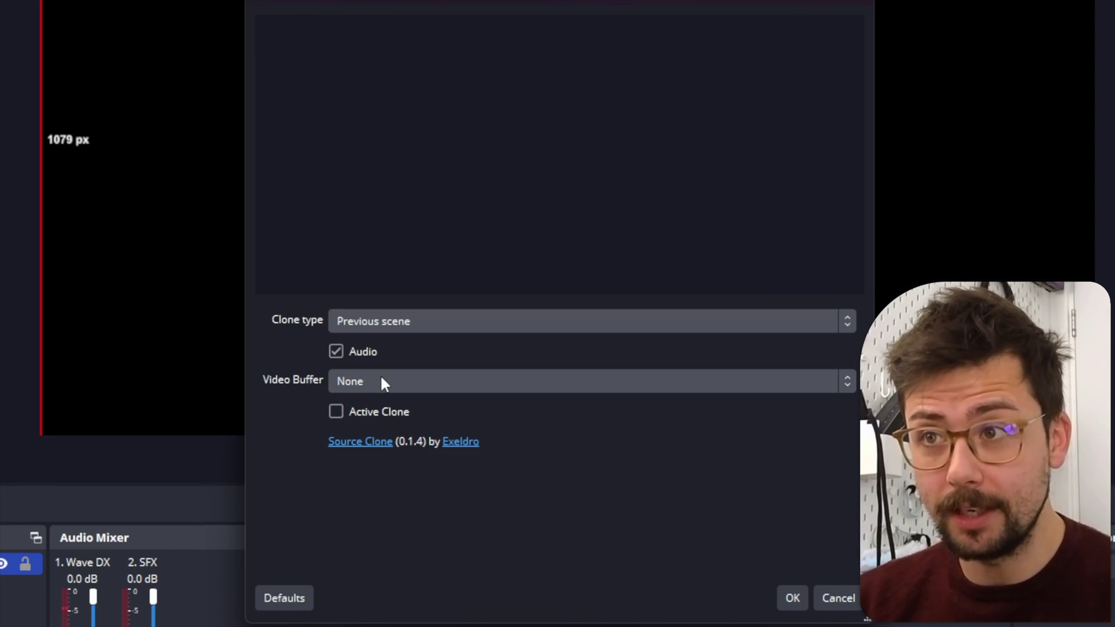
pyautogui.click(348, 354)
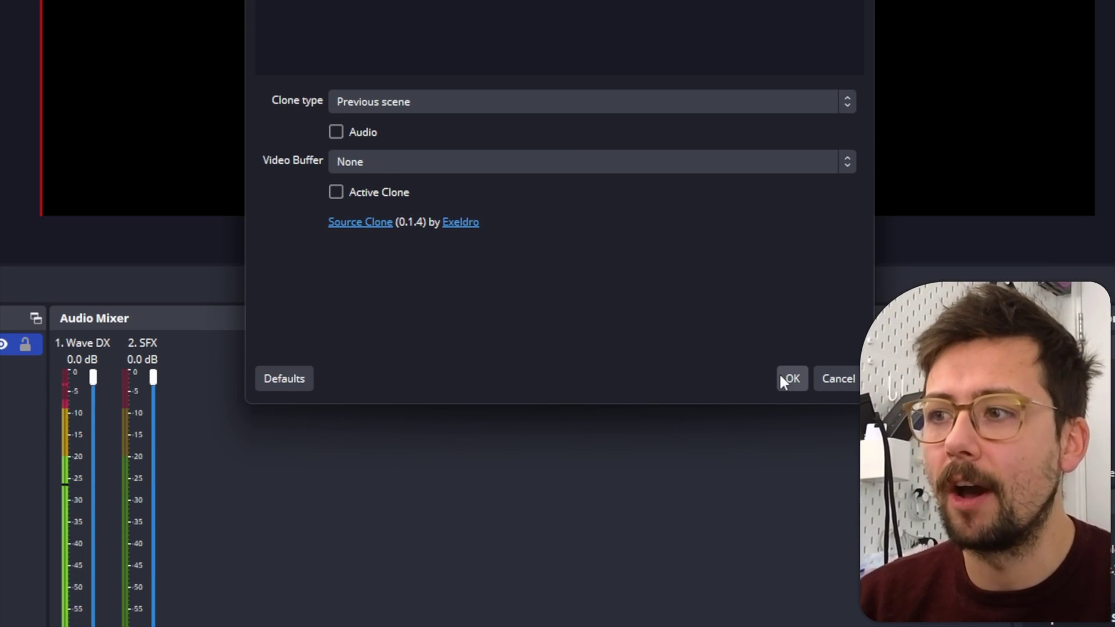
pyautogui.click(788, 376)
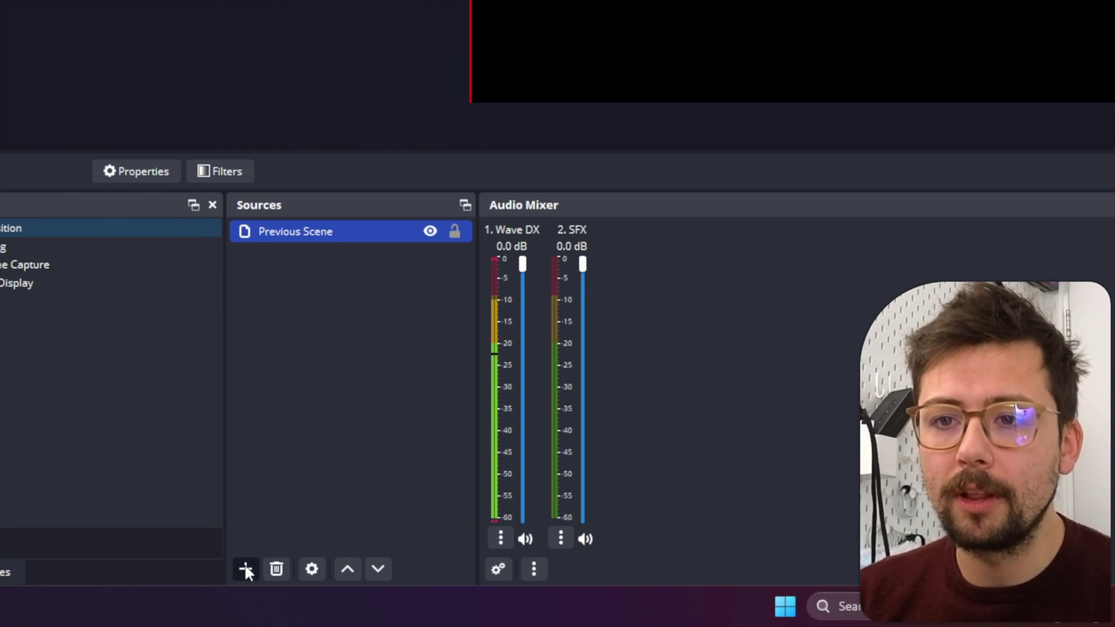
# Step: Add a Source Clone named 'Current Scene' with clone type Current scene
pyautogui.click(246, 569)
pyautogui.click(311, 299)
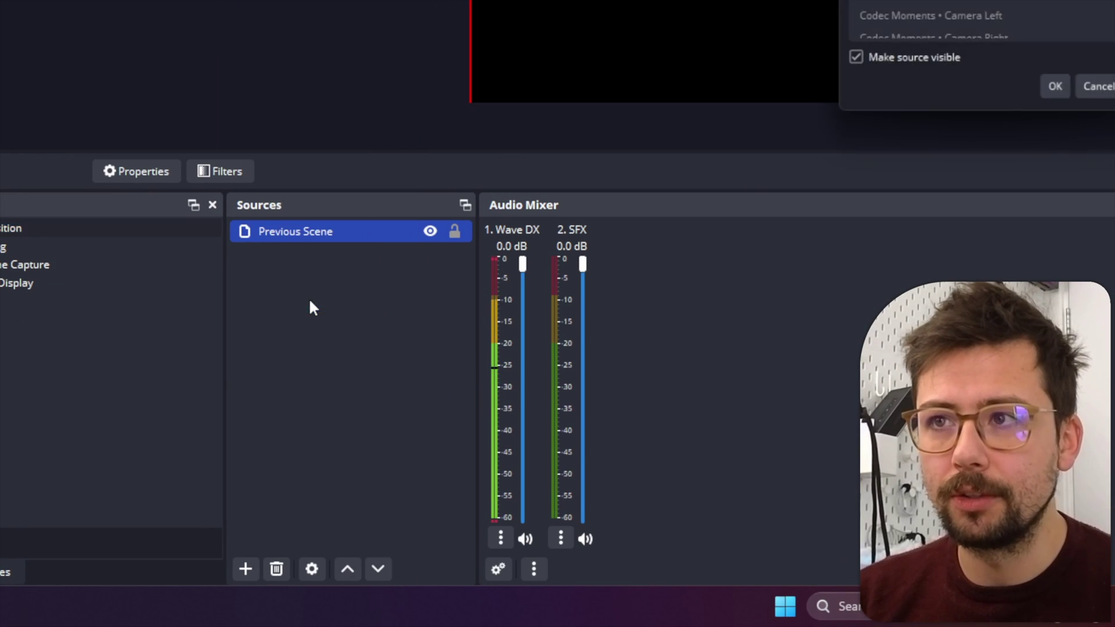
pyautogui.write('Cur')
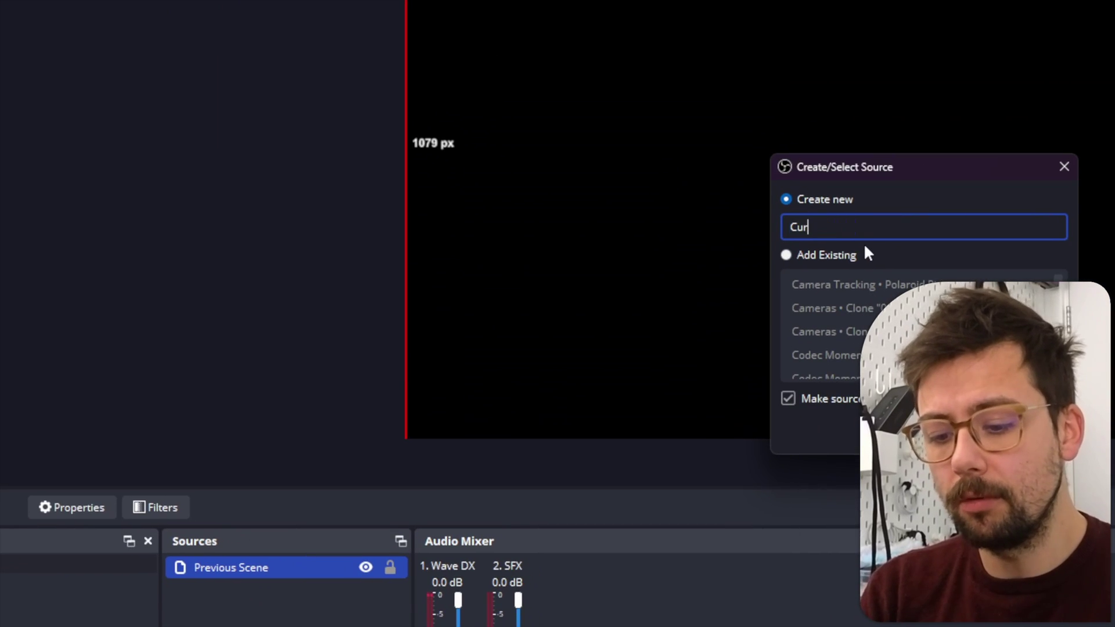
pyautogui.write('rent Scen')
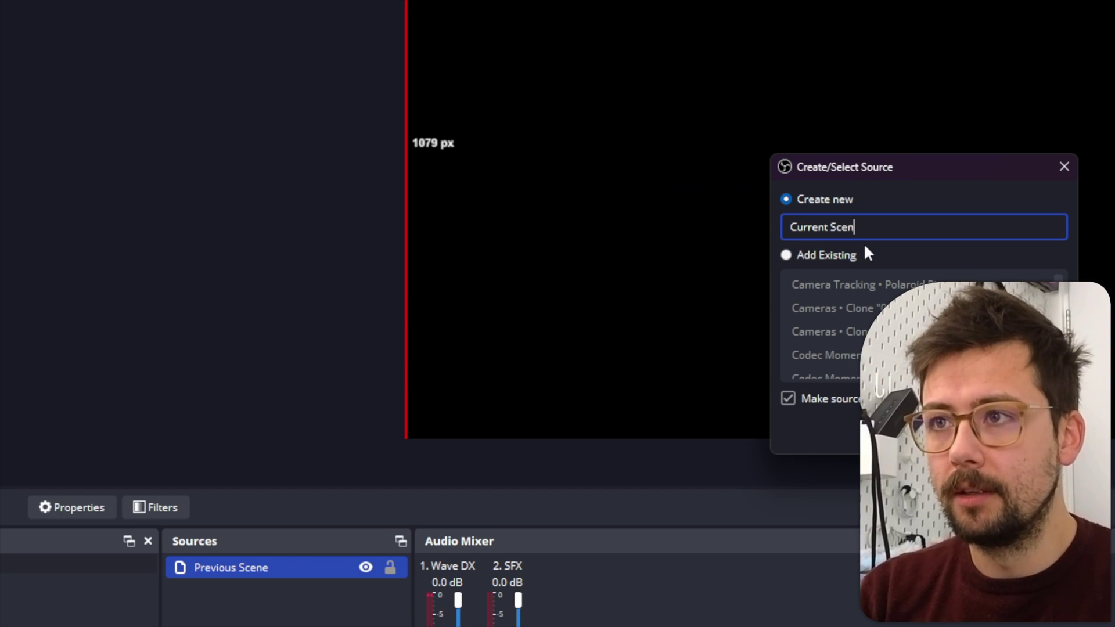
pyautogui.write('e')
pyautogui.press('Return')
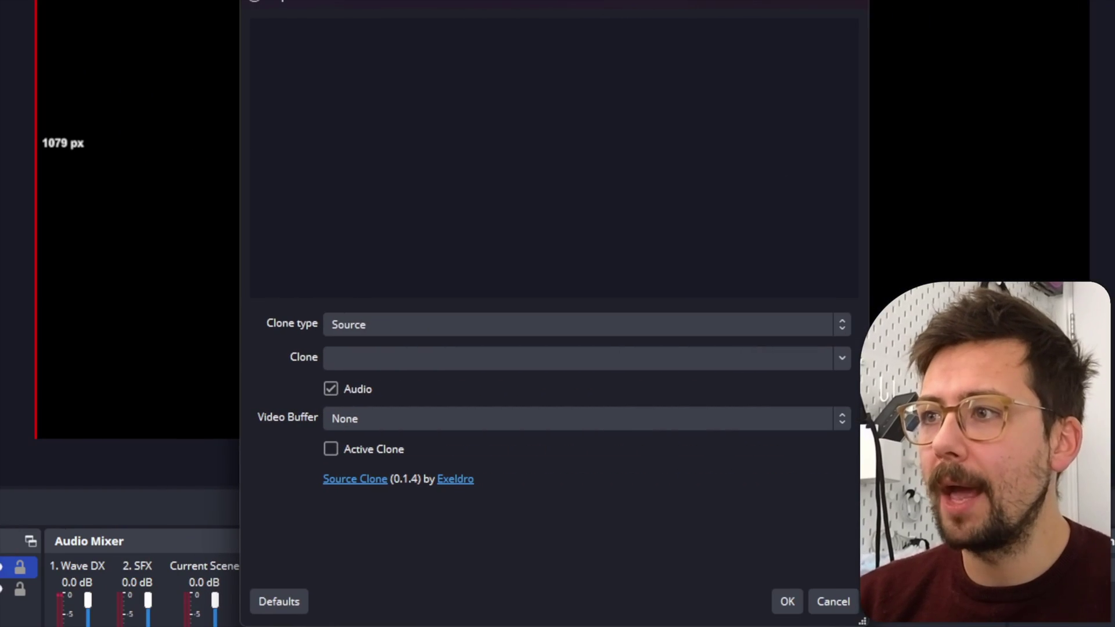
pyautogui.click(832, 324)
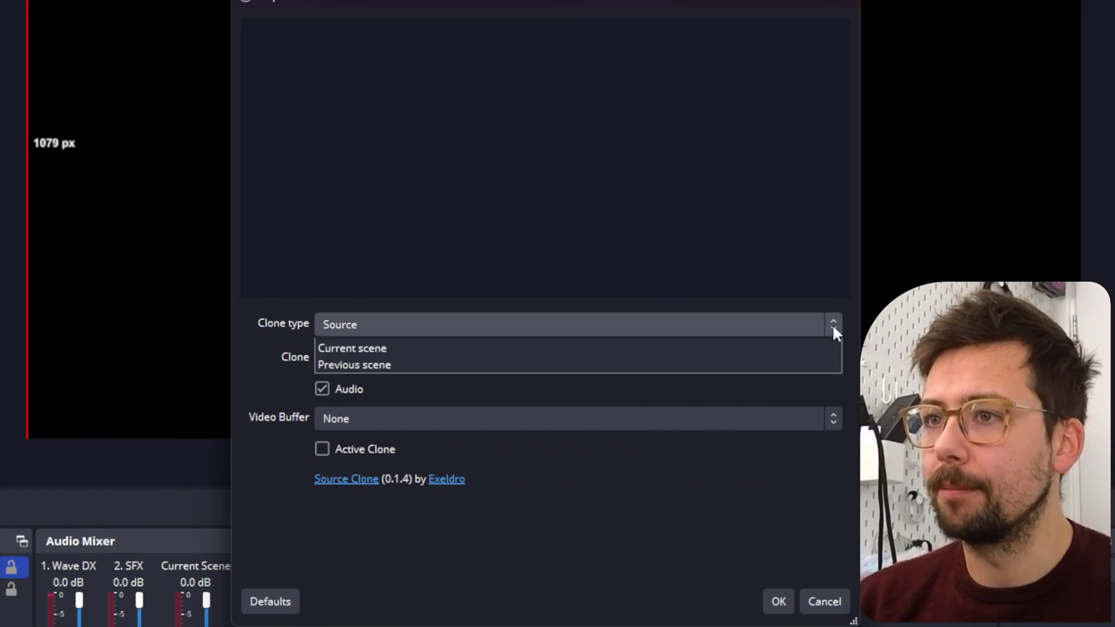
pyautogui.click(351, 364)
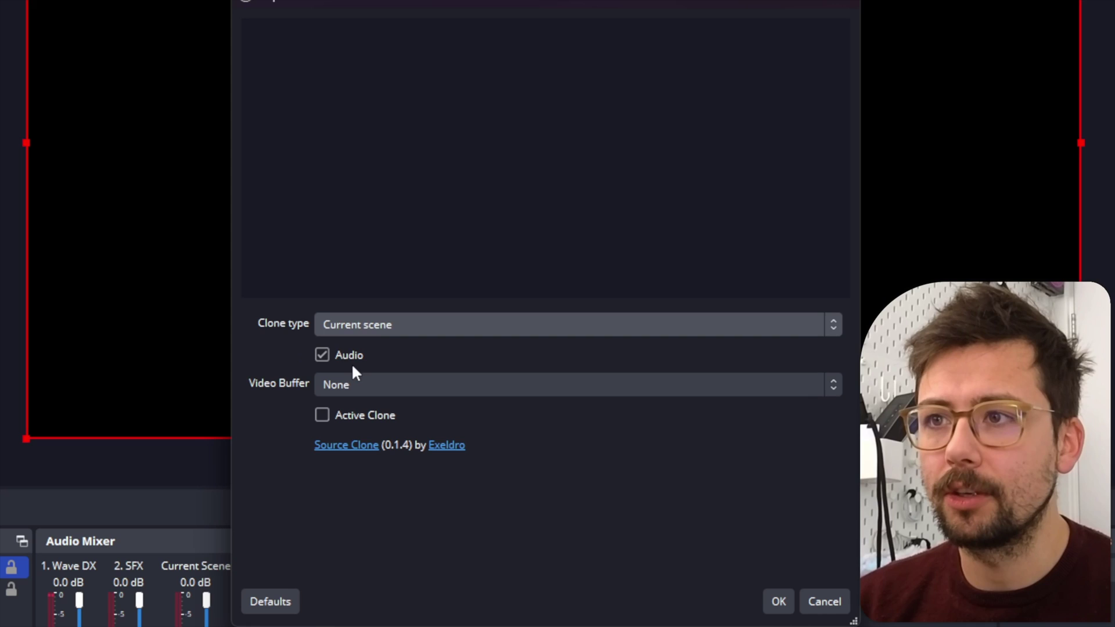
pyautogui.click(331, 354)
pyautogui.click(773, 370)
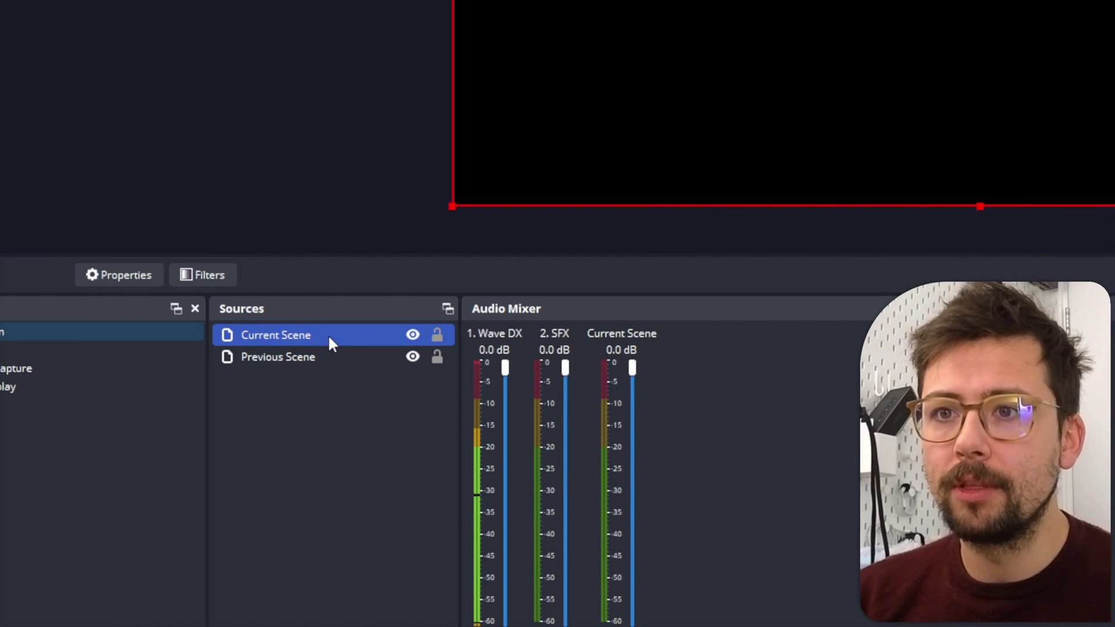
# Step: Move Current Scene below Previous Scene and lock both clone sources
pyautogui.moveTo(327, 333); pyautogui.dragTo(319, 371)
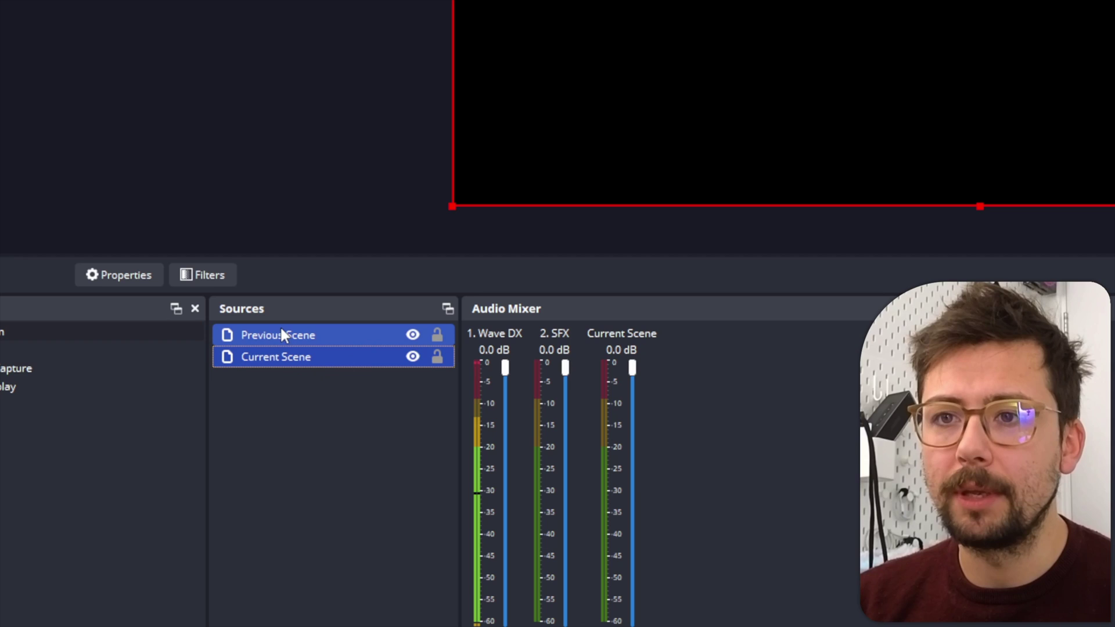
pyautogui.click(323, 335)
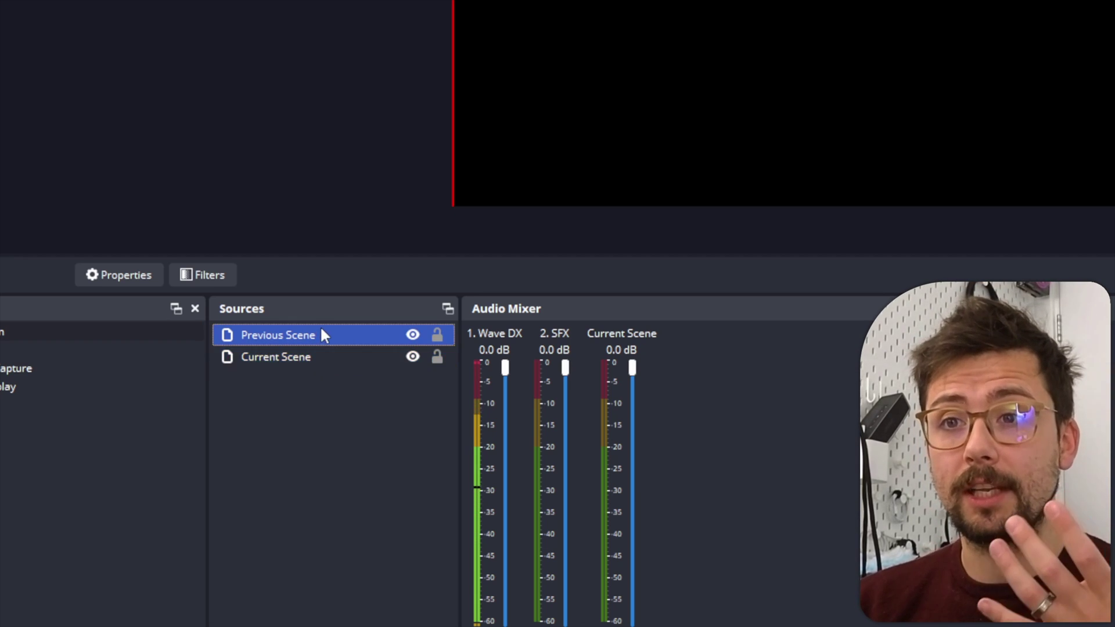
pyautogui.click(325, 356)
pyautogui.click(326, 340)
pyautogui.keyDown('ctrl'); pyautogui.click(331, 357); pyautogui.keyUp('ctrl')
pyautogui.click(335, 356)
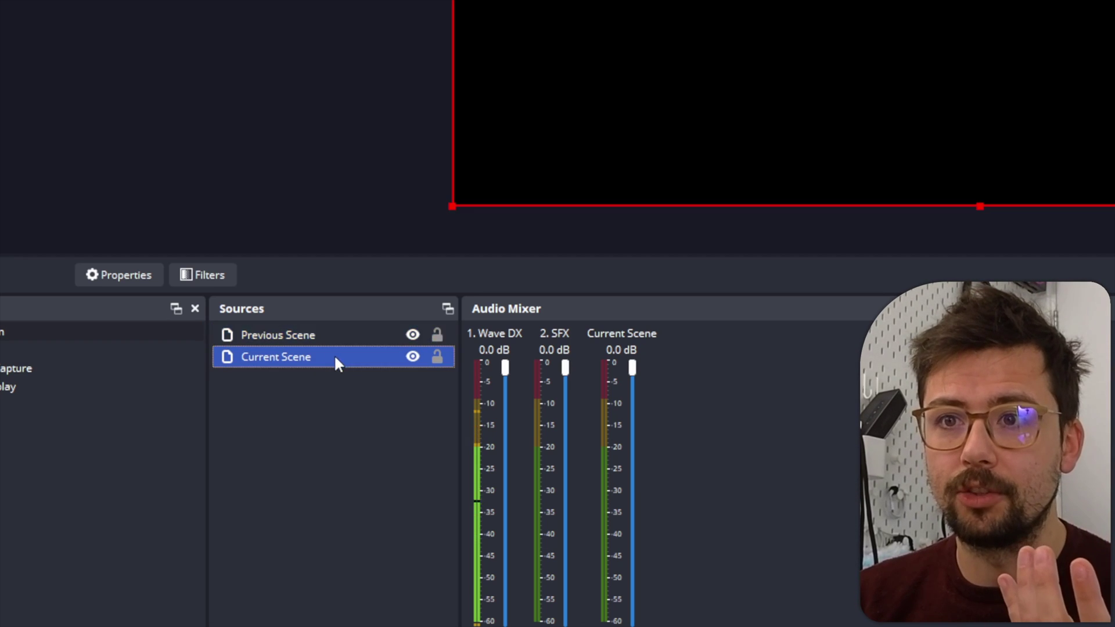
pyautogui.hotkey('ctrl', 'a')
pyautogui.click(349, 362)
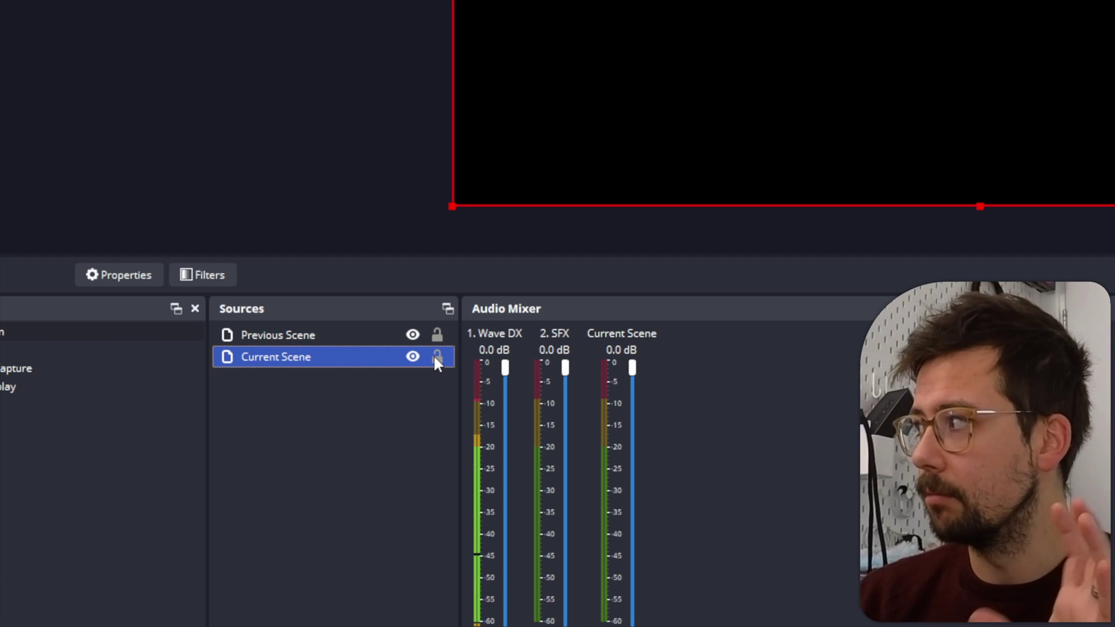
pyautogui.click(437, 357)
pyautogui.hotkey('ctrl', 'a')
pyautogui.click(437, 335)
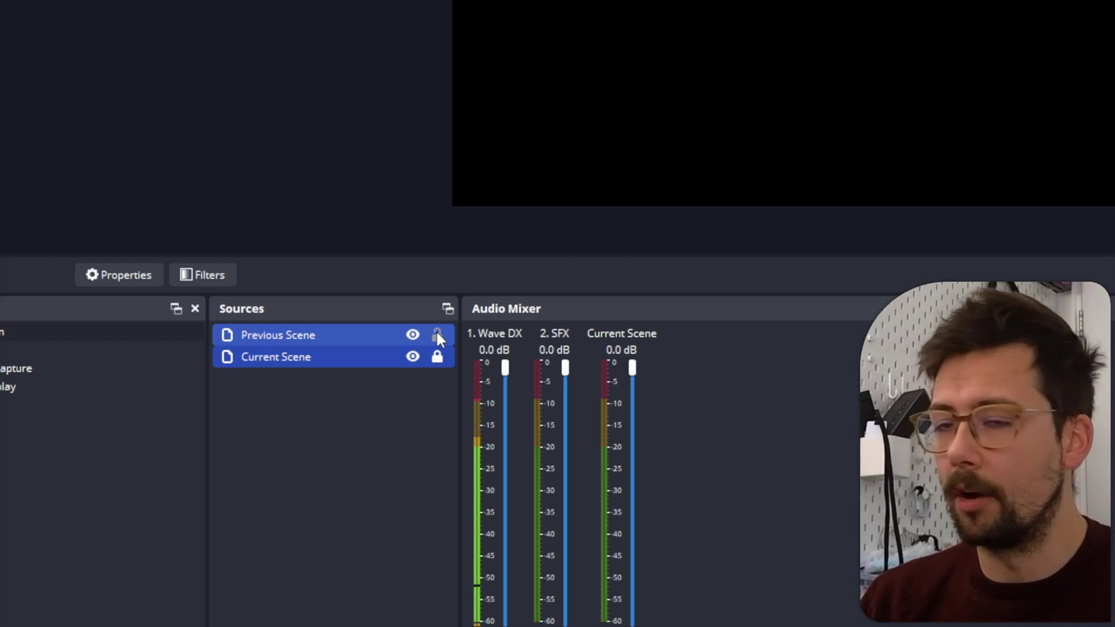
pyautogui.keyDown('ctrl'); pyautogui.click(326, 335); pyautogui.keyUp('ctrl')
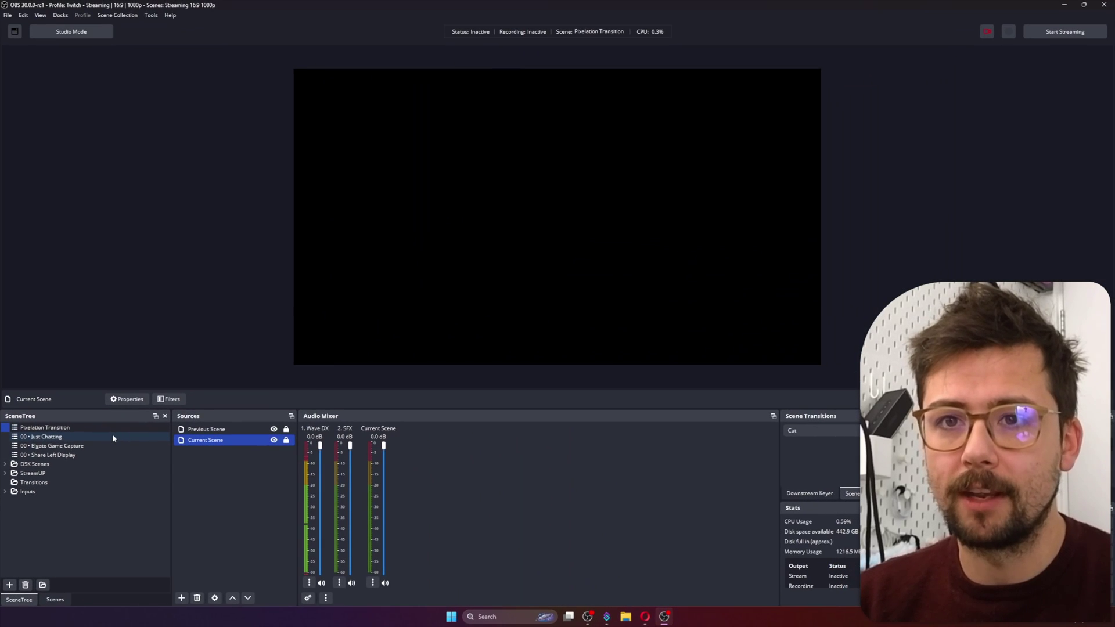
# Step: Go from Just Chatting to Pixelation Transition and toggle the Previous Scene source's visibility
pyautogui.click(113, 436)
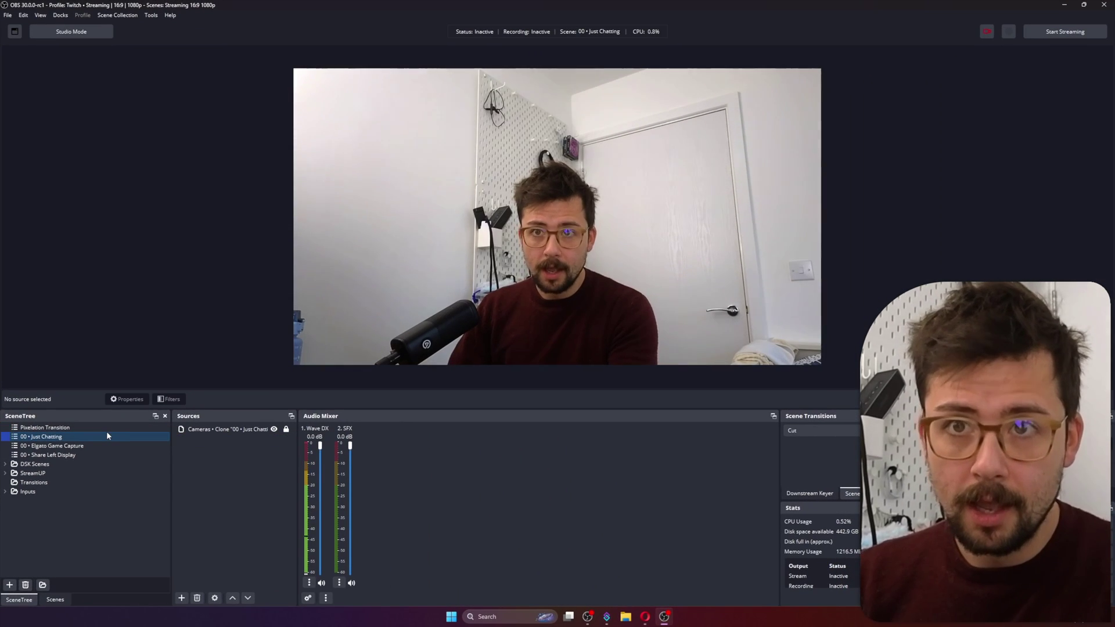
pyautogui.click(107, 428)
pyautogui.click(232, 430)
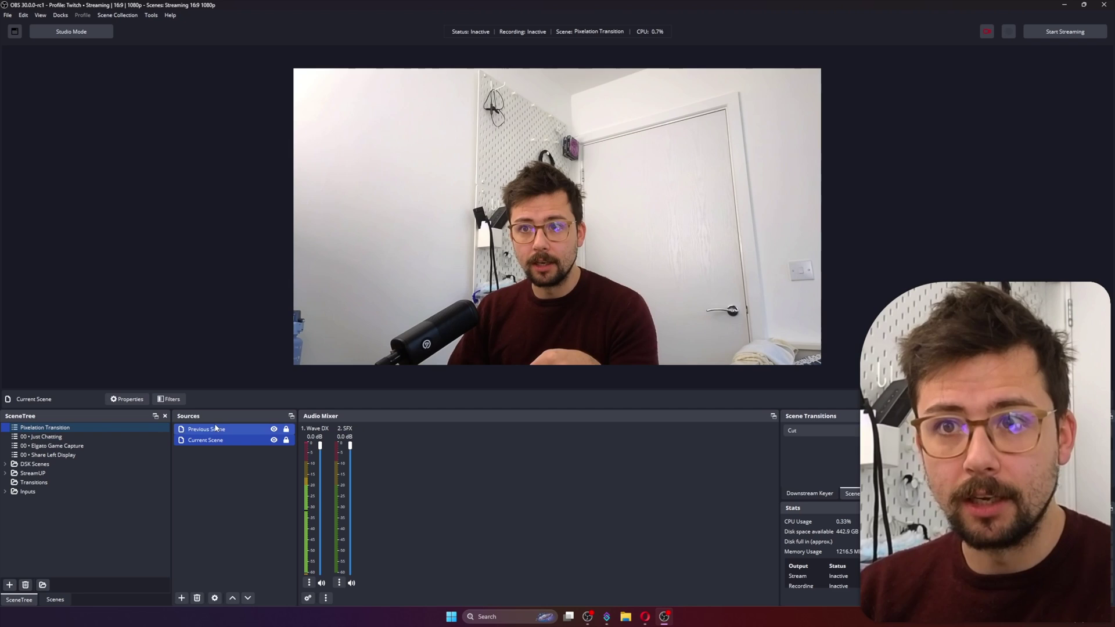
pyautogui.click(274, 431)
pyautogui.click(274, 431)
pyautogui.click(274, 431)
pyautogui.click(274, 431)
pyautogui.click(274, 431)
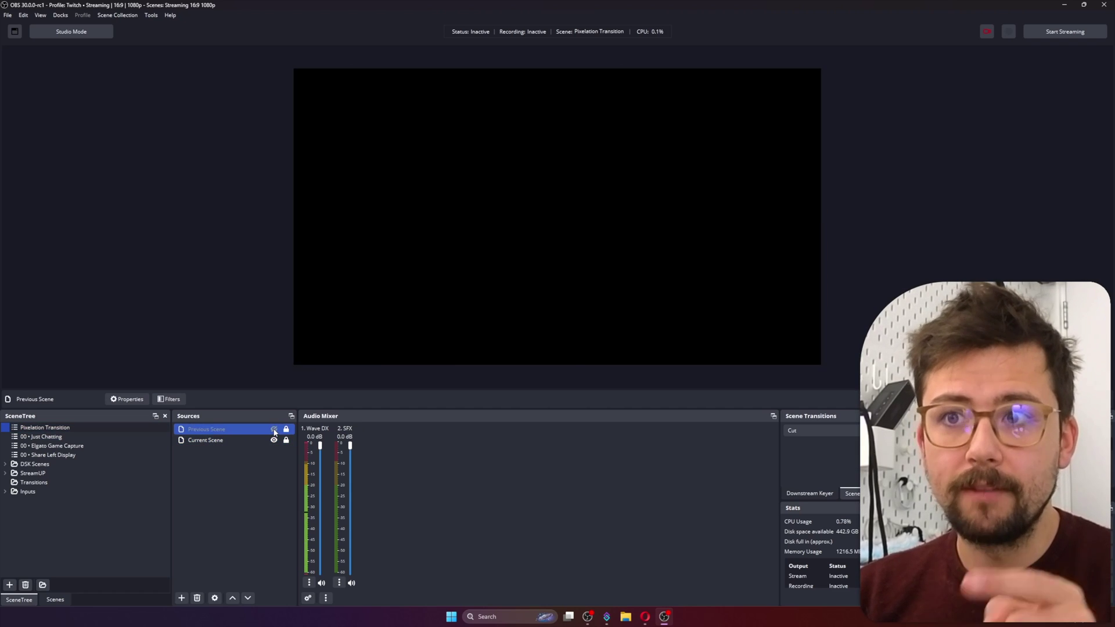
pyautogui.click(274, 431)
# Step: Go from Elgato Game Capture to Pixelation Transition and recheck Previous Scene's visibility toggle
pyautogui.click(69, 445)
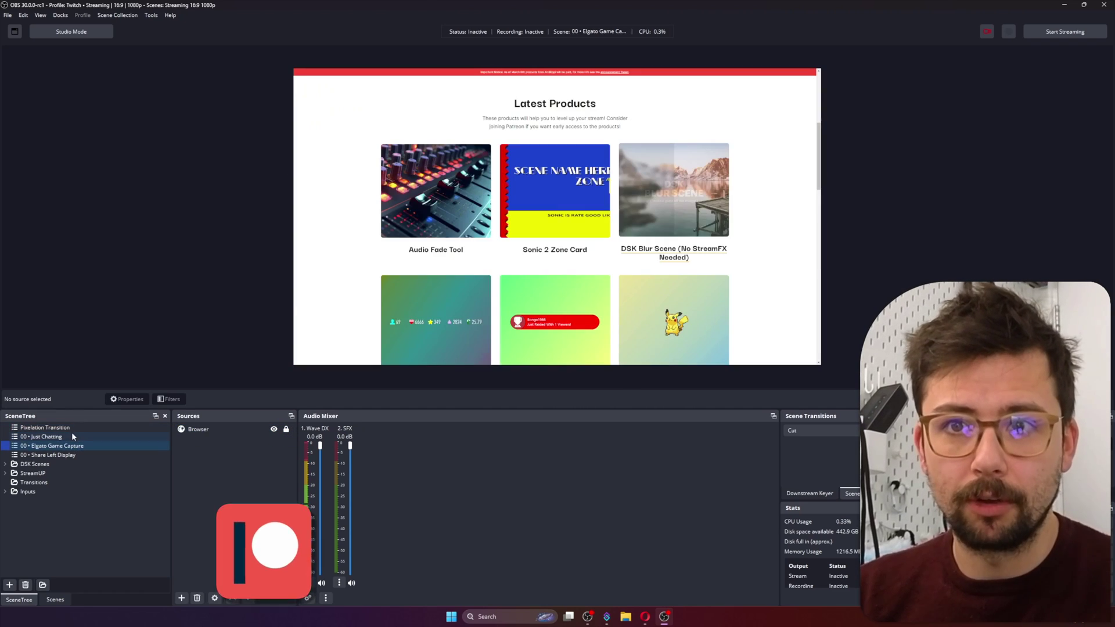
pyautogui.click(71, 428)
pyautogui.click(232, 429)
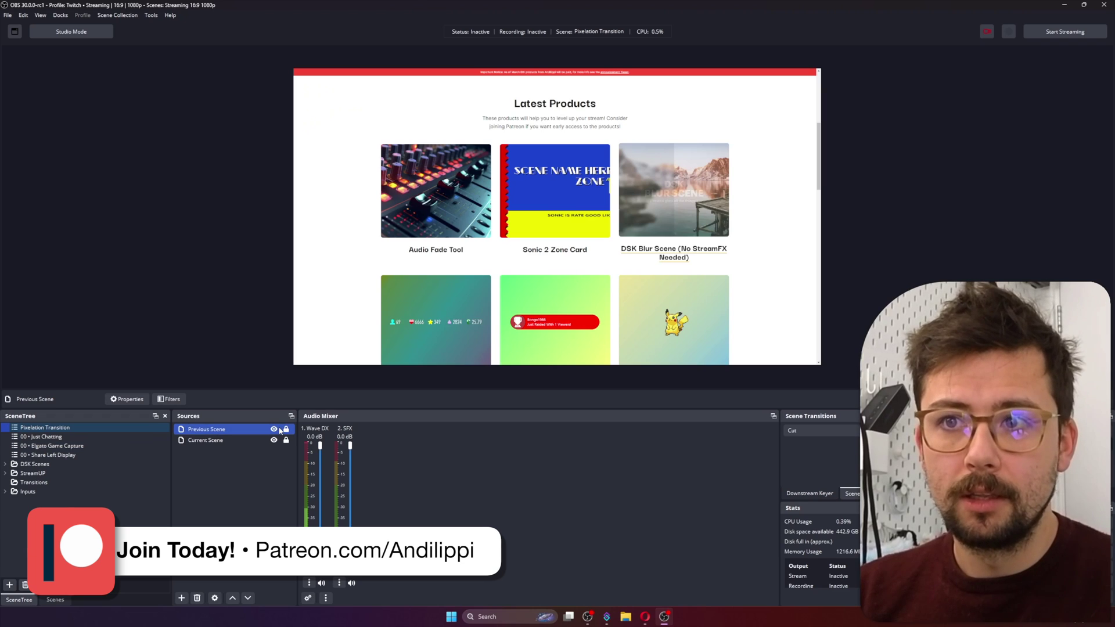
pyautogui.click(274, 430)
pyautogui.click(274, 430)
pyautogui.click(274, 429)
pyautogui.click(274, 429)
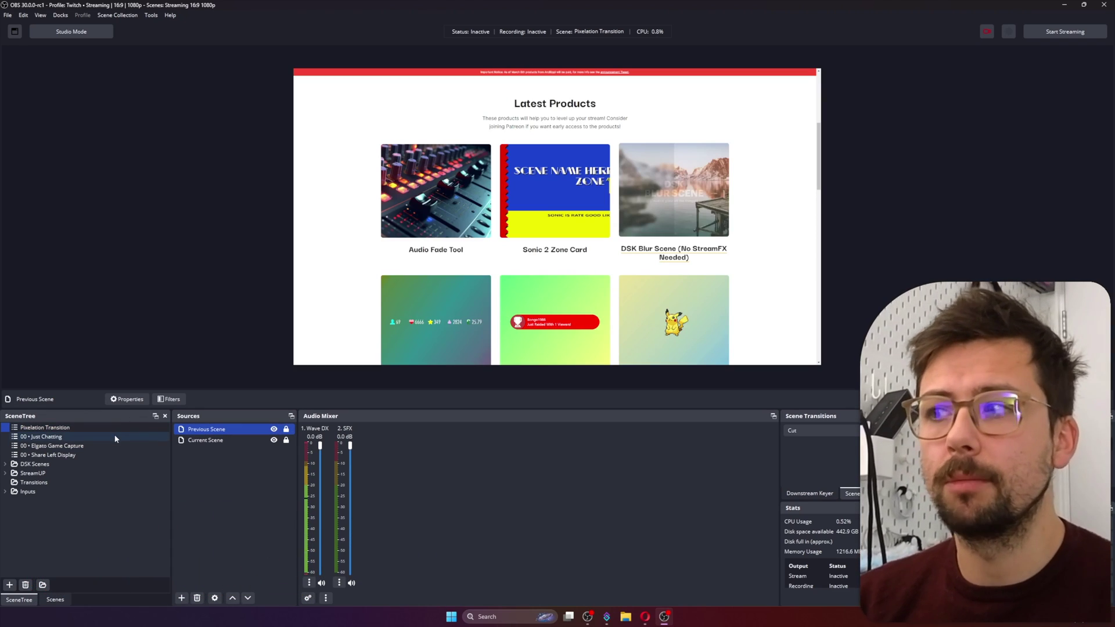
# Step: Add a Composite Blur filter to the Pixelation Transition scene
pyautogui.rightClick(38, 430)
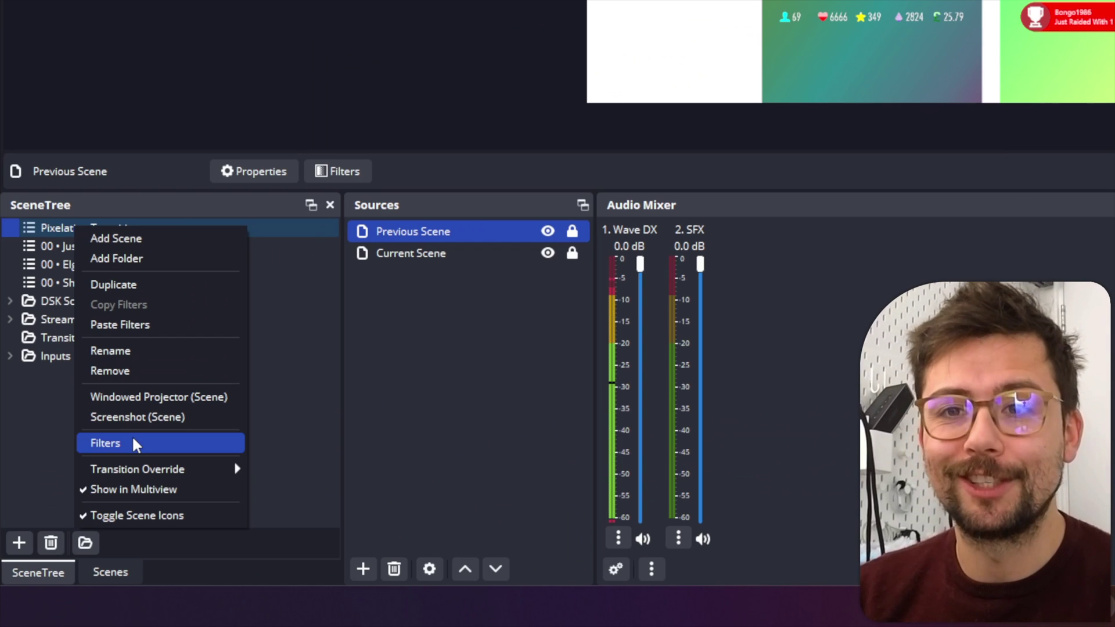
pyautogui.click(133, 439)
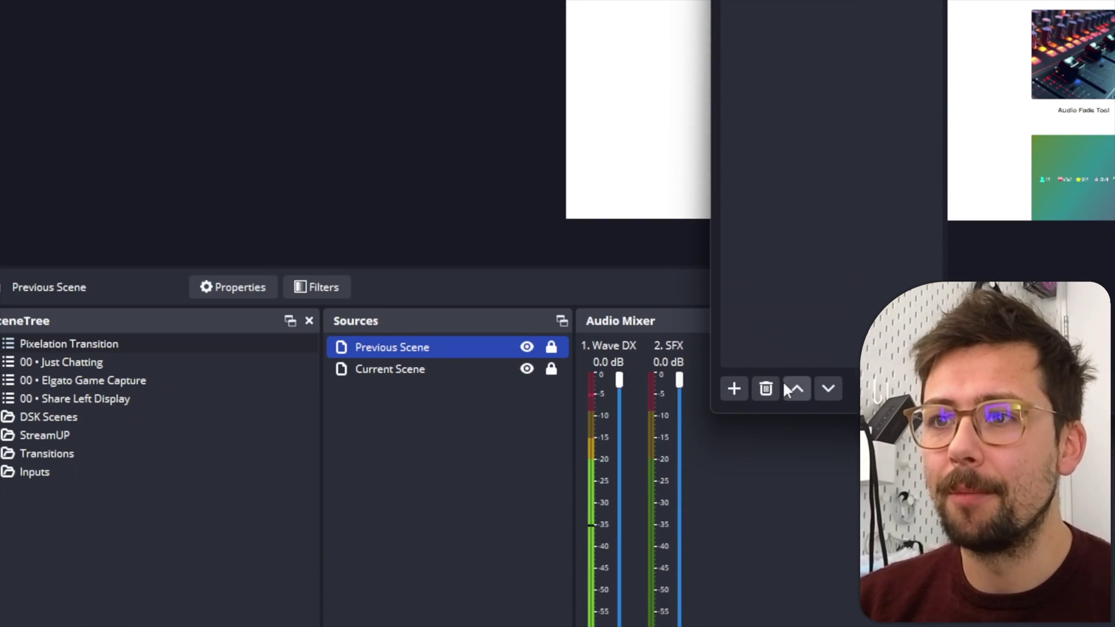
pyautogui.click(734, 388)
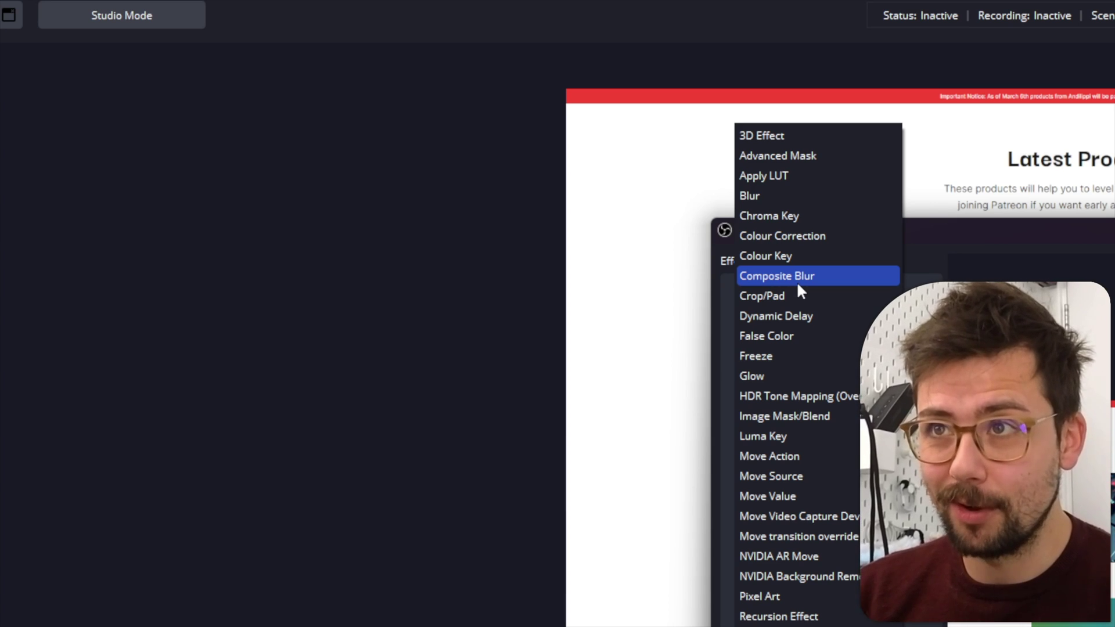
pyautogui.click(796, 276)
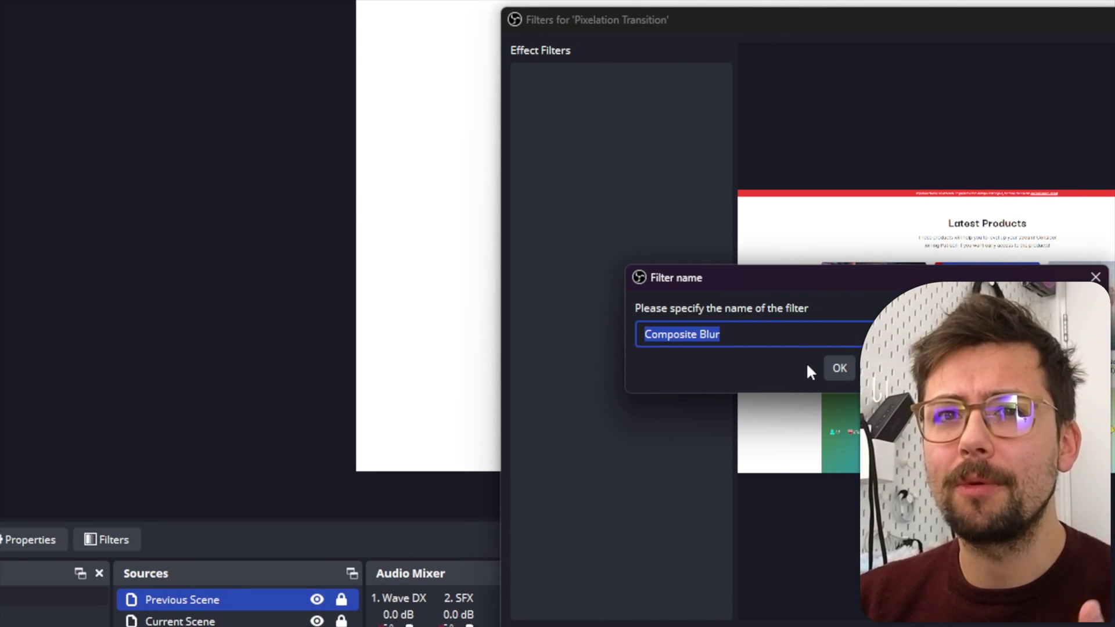
pyautogui.click(838, 368)
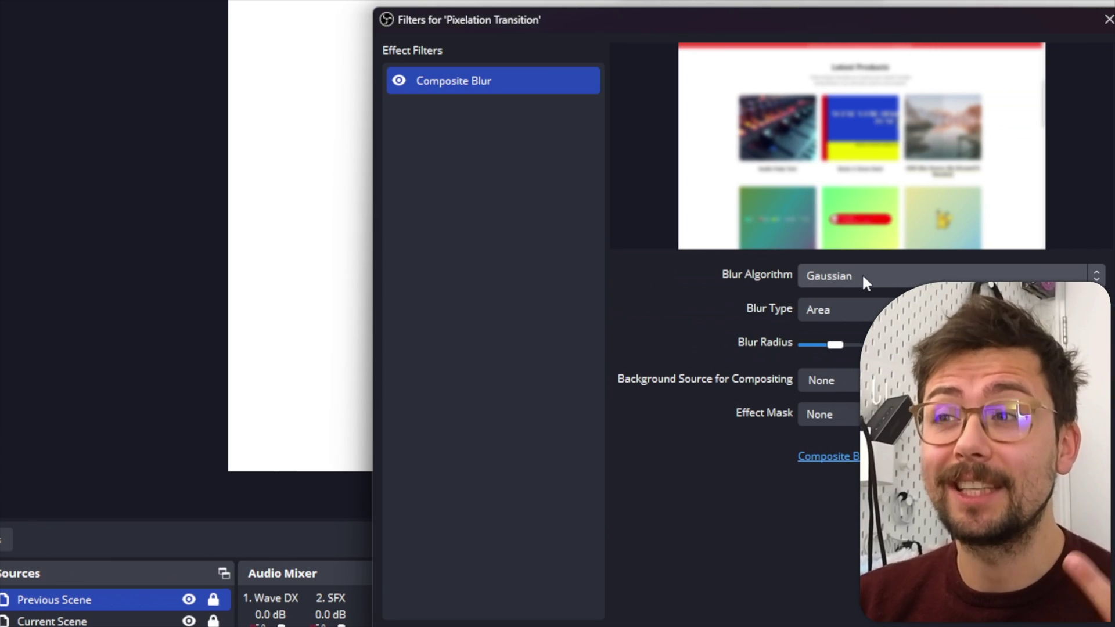
# Step: Set the Composite Blur to Pixelate with Square pixels and pixel size 100
pyautogui.click(863, 278)
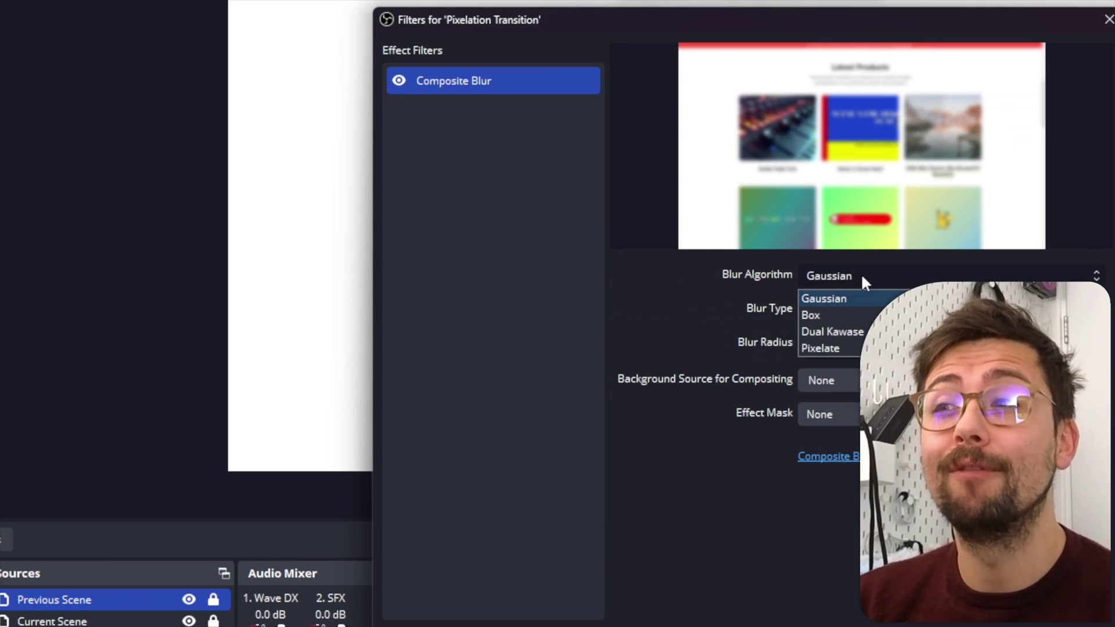
pyautogui.click(848, 347)
pyautogui.click(865, 318)
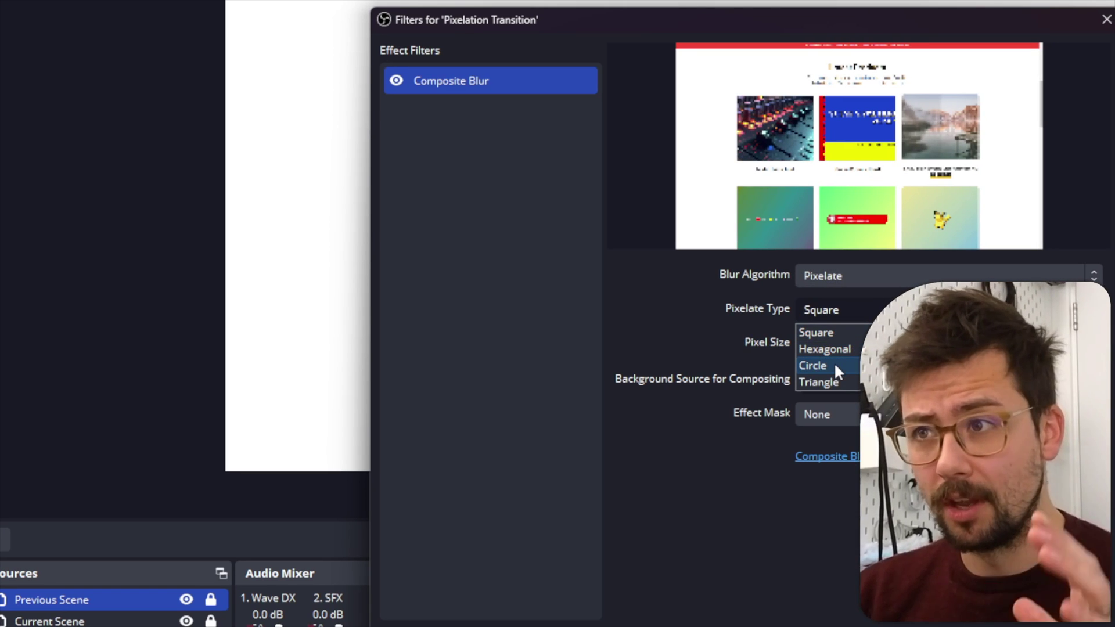
pyautogui.click(846, 332)
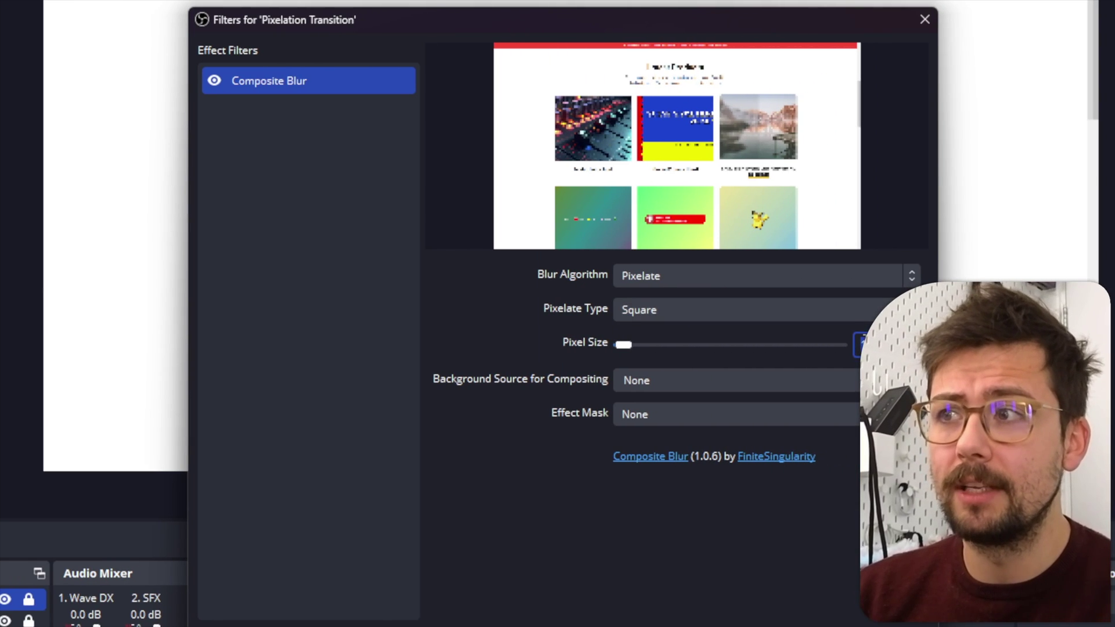
pyautogui.scroll(5, 865, 344)
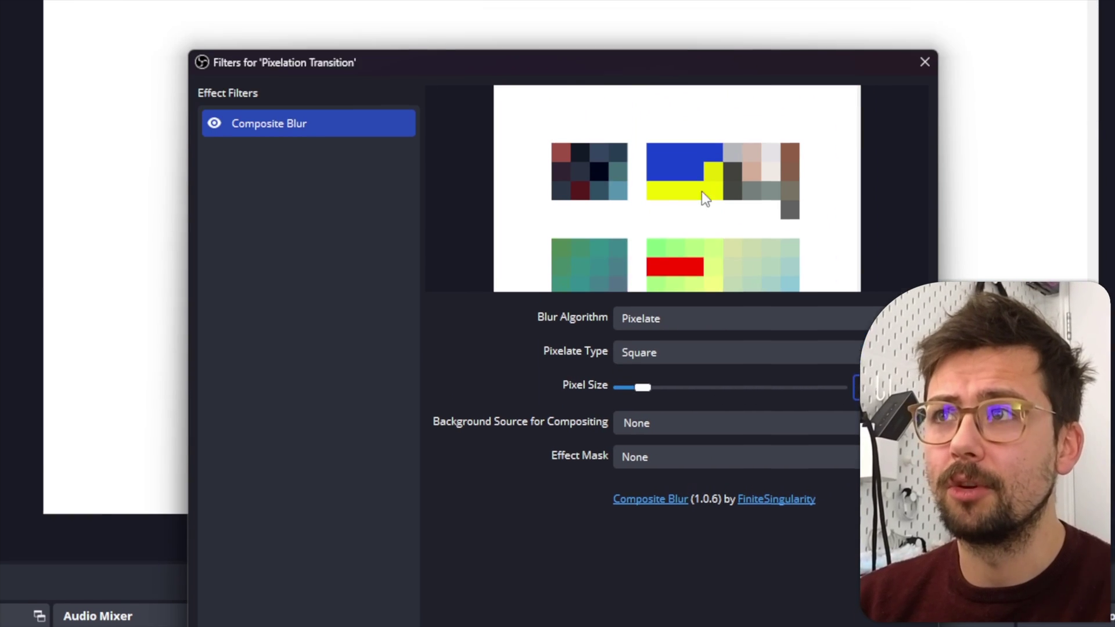
pyautogui.moveTo(649, 246); pyautogui.dragTo(600, 615)
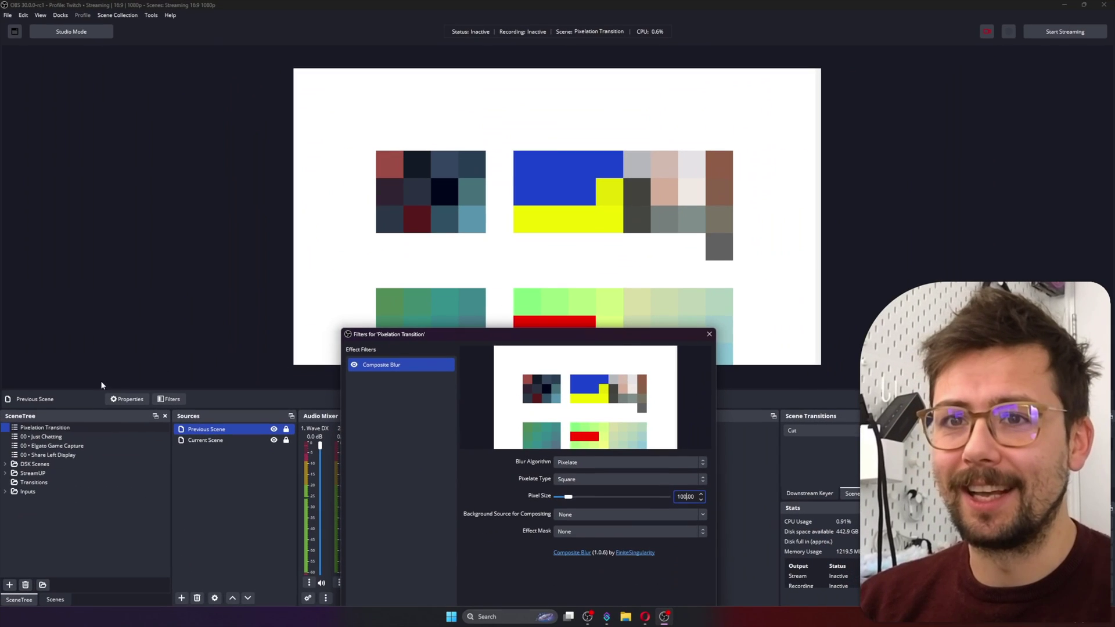
pyautogui.click(61, 427)
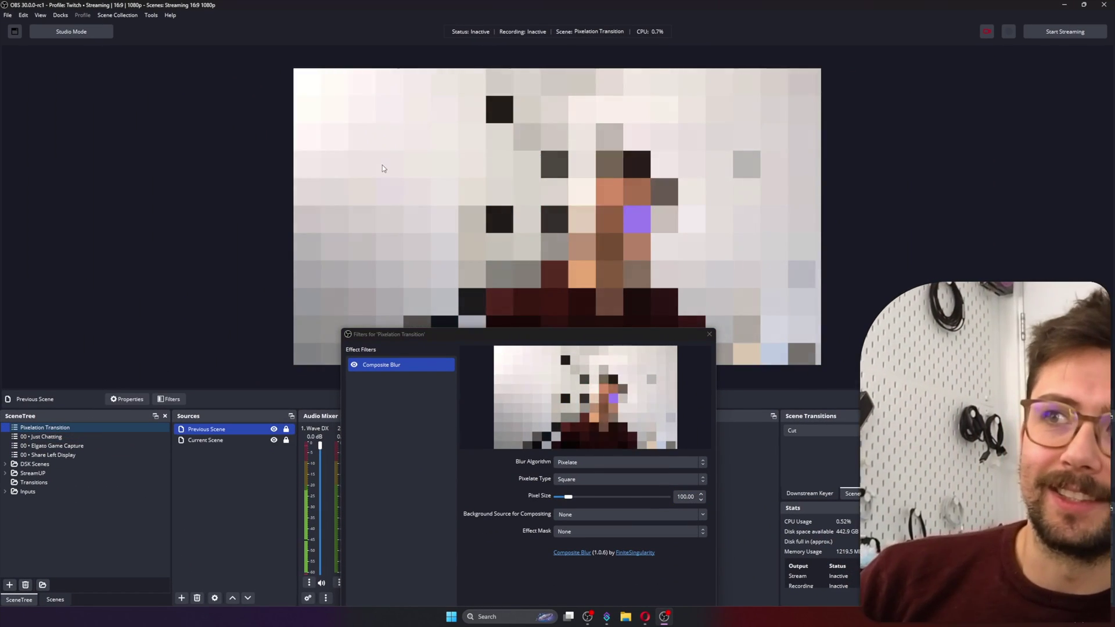
pyautogui.moveTo(514, 332); pyautogui.dragTo(572, 163)
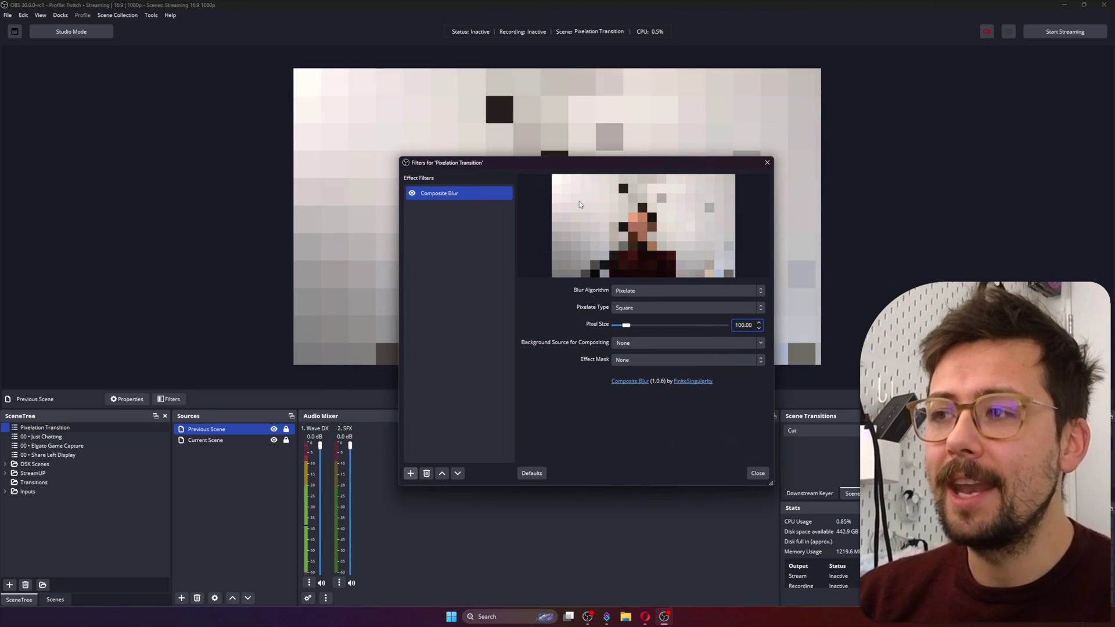
# Step: Add a Move Value filter named 'Pixelation ON' targeting the Composite Blur filter
pyautogui.click(409, 475)
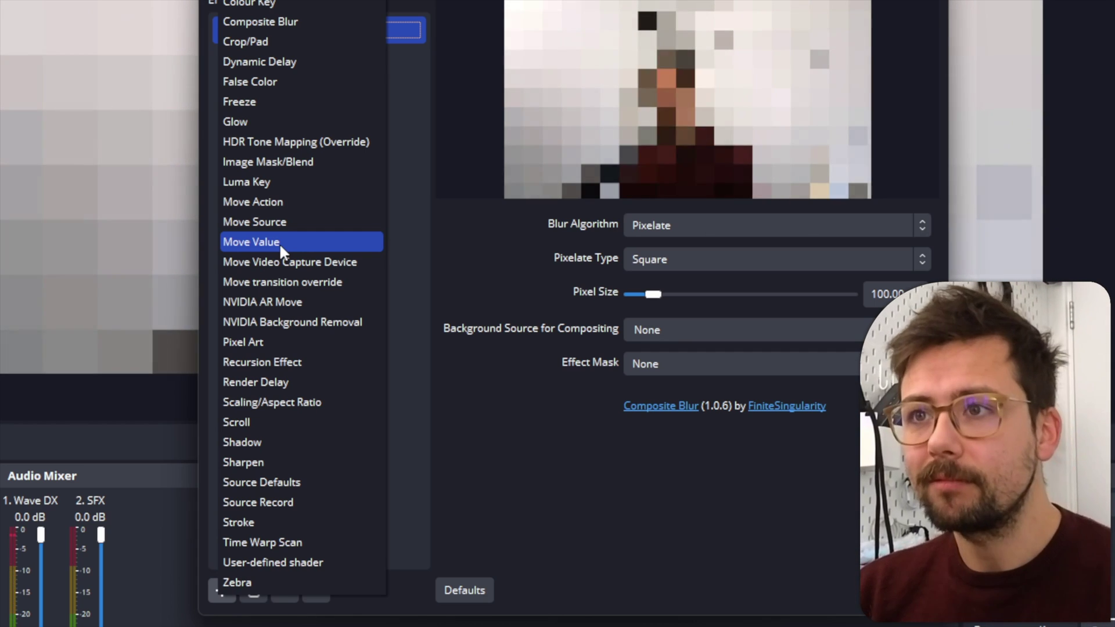
pyautogui.click(280, 243)
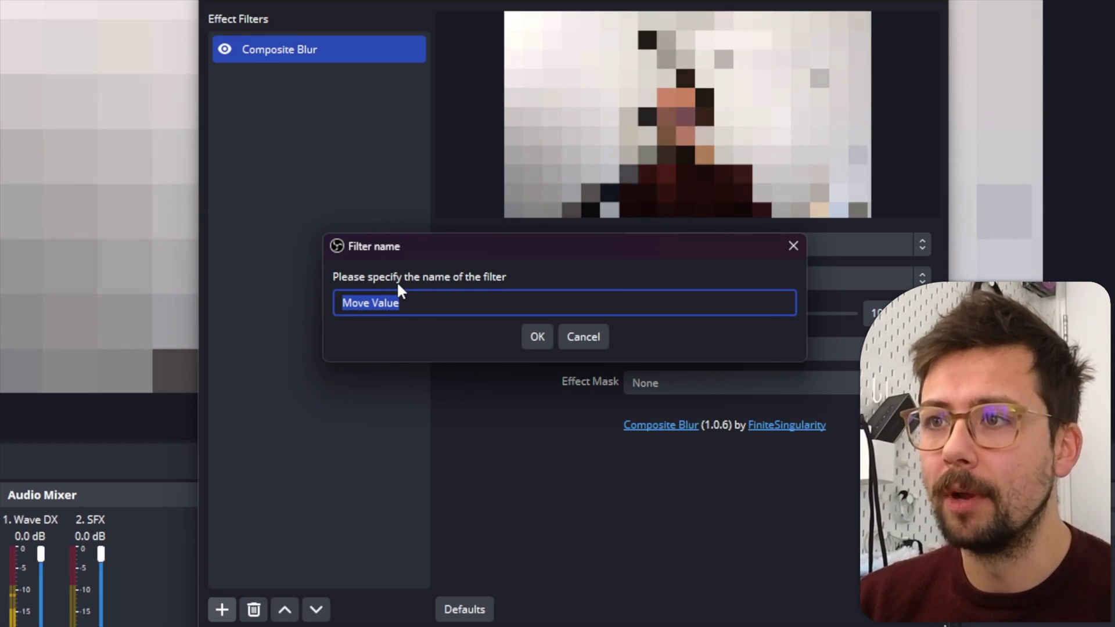
pyautogui.write('Pixelat')
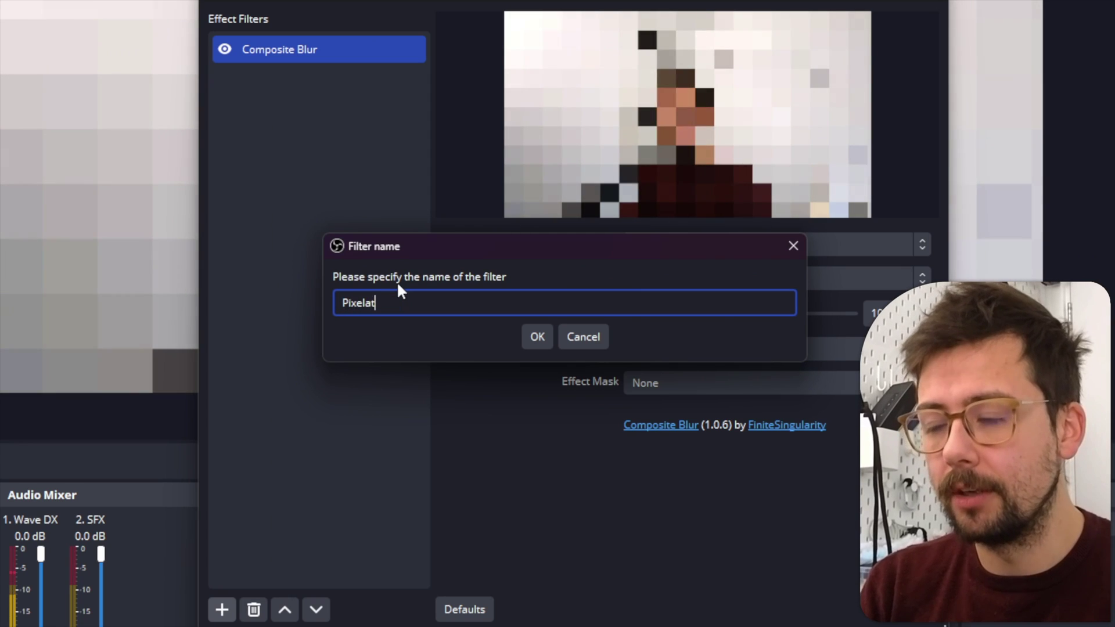
pyautogui.write('ion ON')
pyautogui.press('Return')
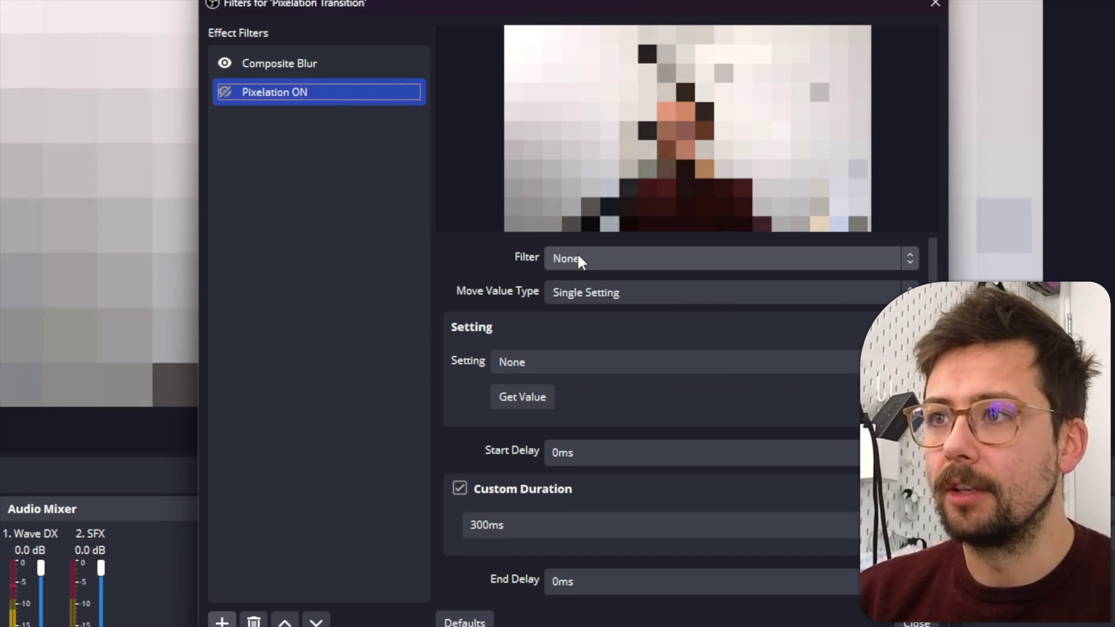
pyautogui.click(577, 252)
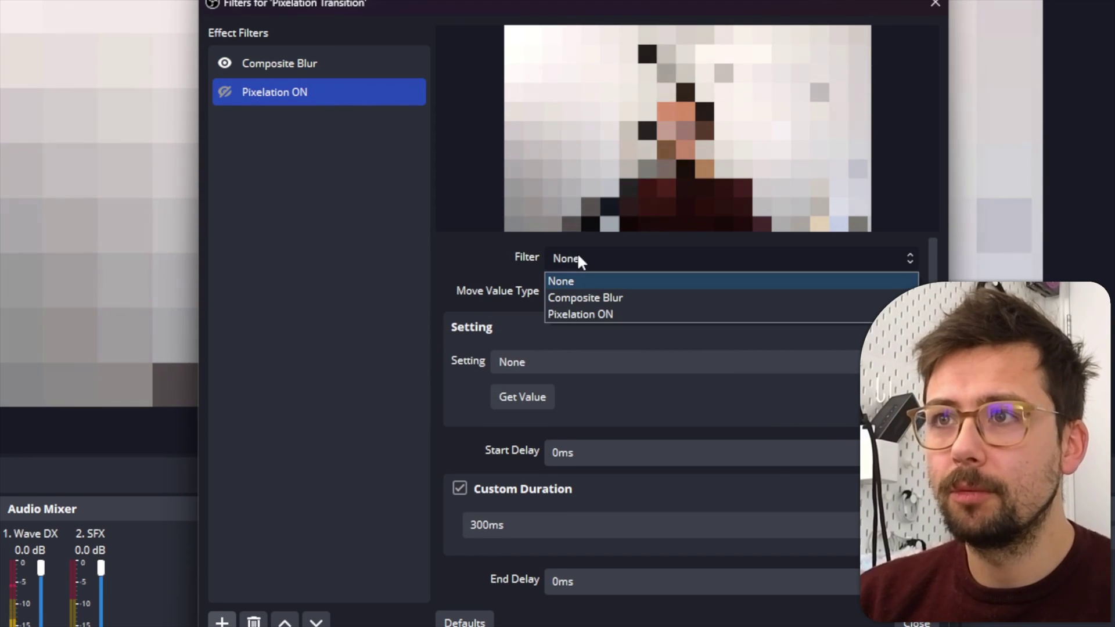
pyautogui.click(595, 296)
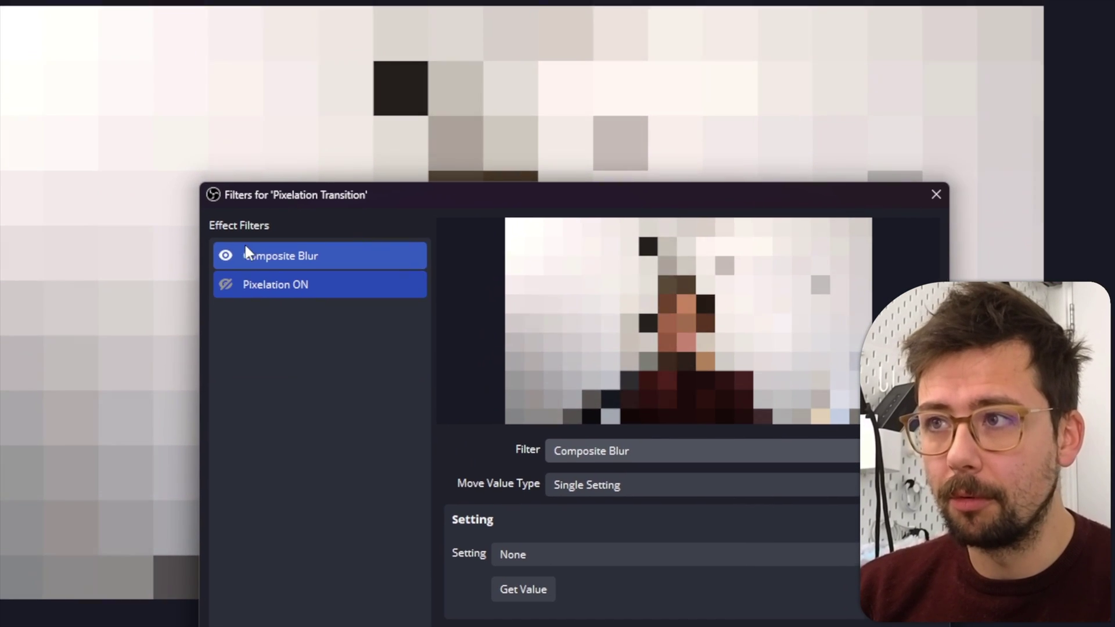
pyautogui.keyDown('ctrl'); pyautogui.click(282, 251); pyautogui.keyUp('ctrl')
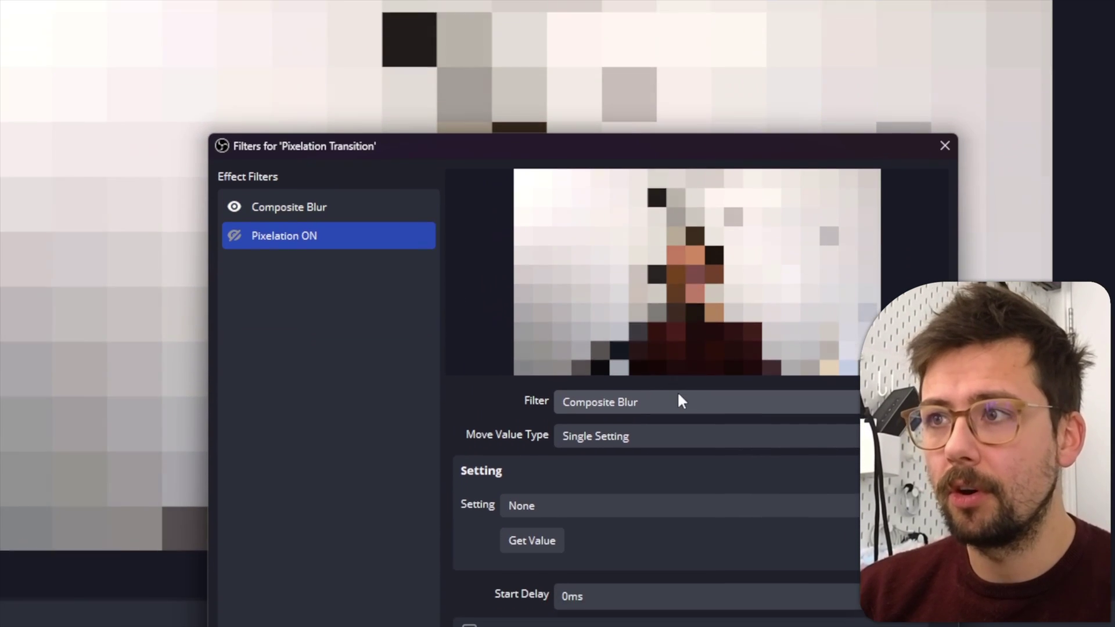
# Step: Animate Pixel Size to 100 with a 500ms custom duration and Cubic easing
pyautogui.click(647, 436)
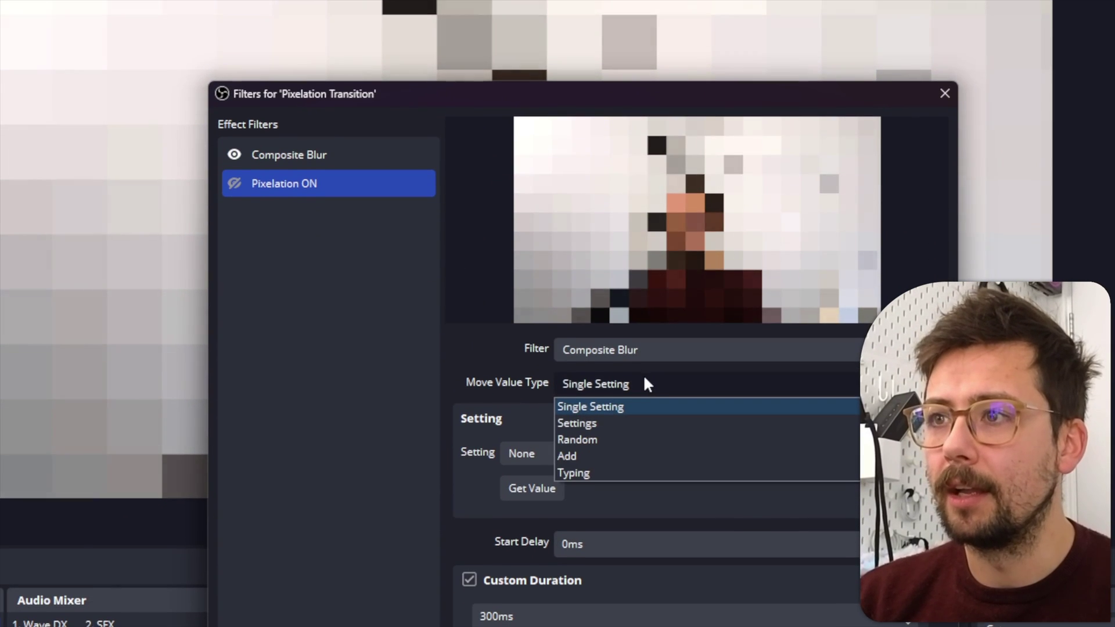
pyautogui.click(565, 462)
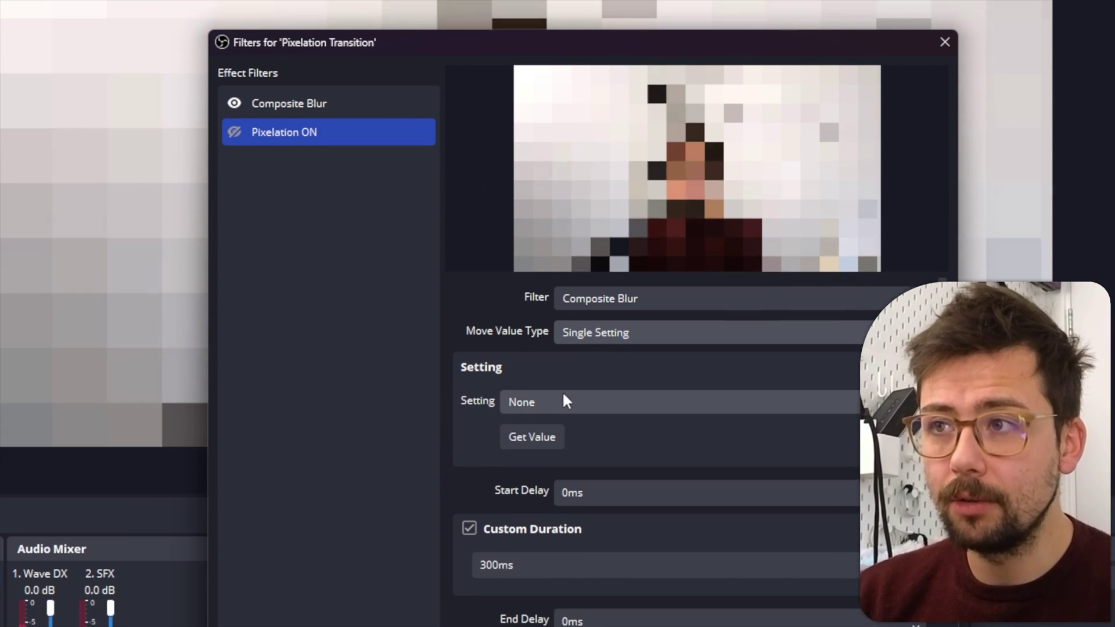
pyautogui.click(566, 400)
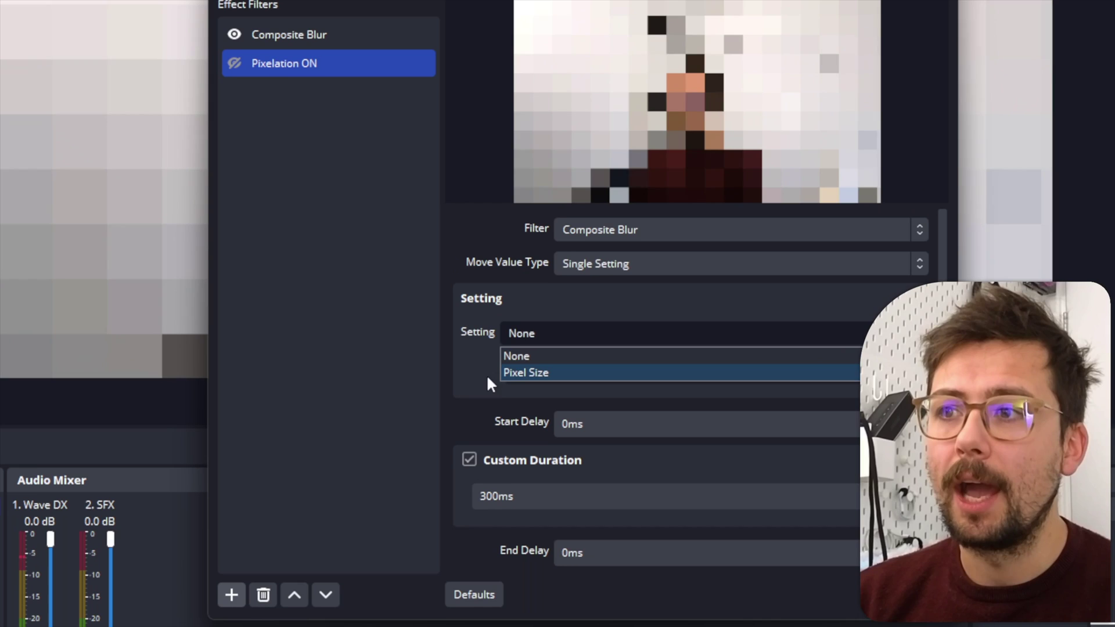
pyautogui.click(521, 442)
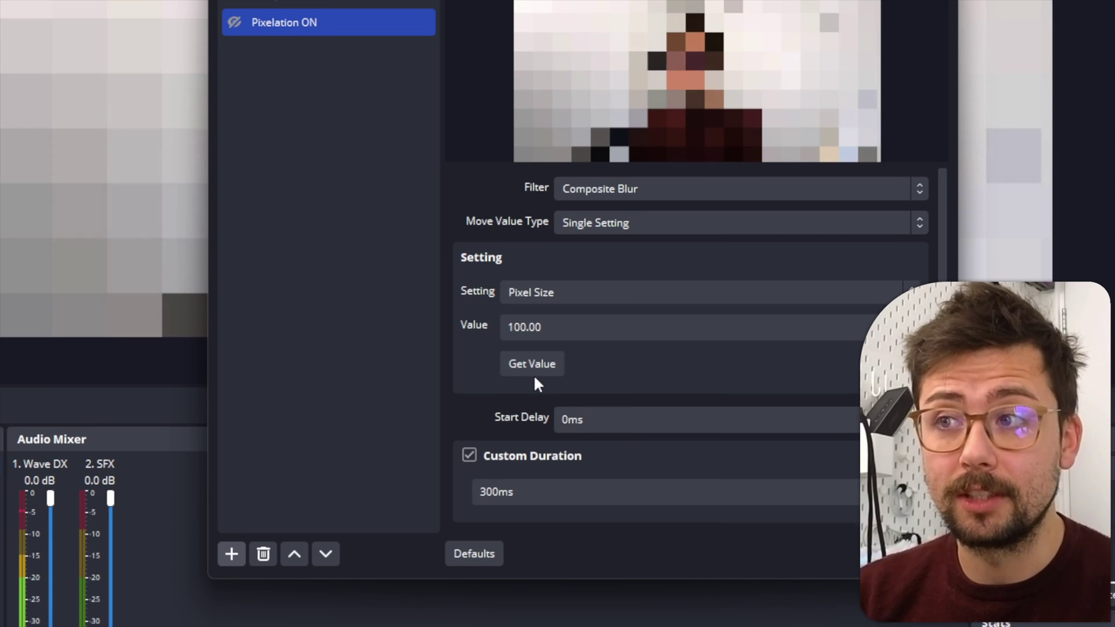
pyautogui.scroll(-2, 496, 371)
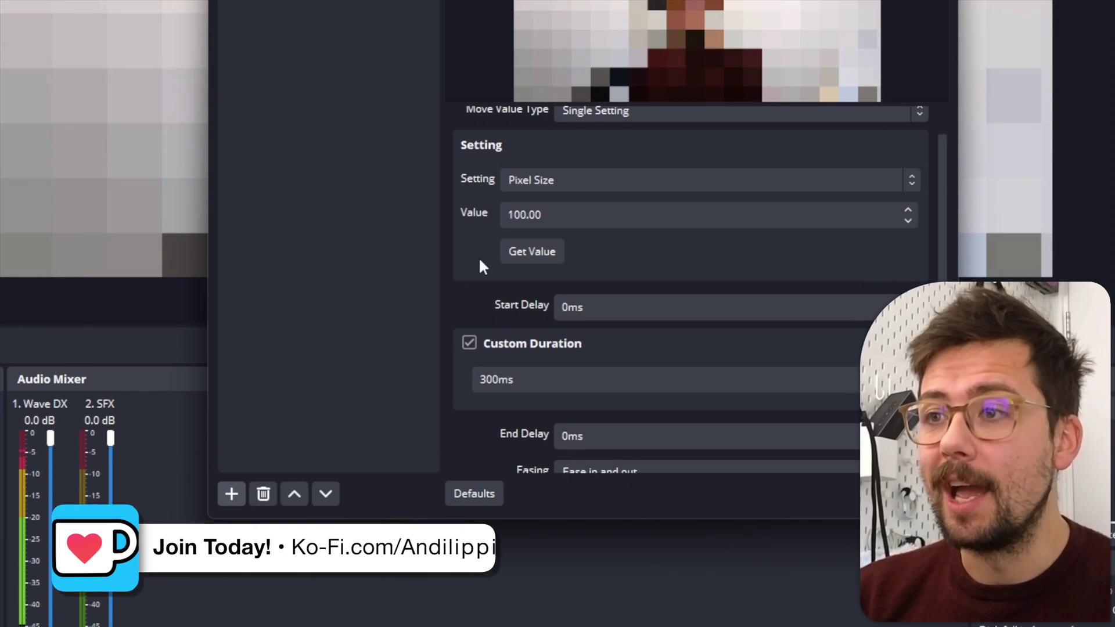
pyautogui.scroll(-3, 479, 261)
pyautogui.moveTo(492, 275); pyautogui.dragTo(472, 275)
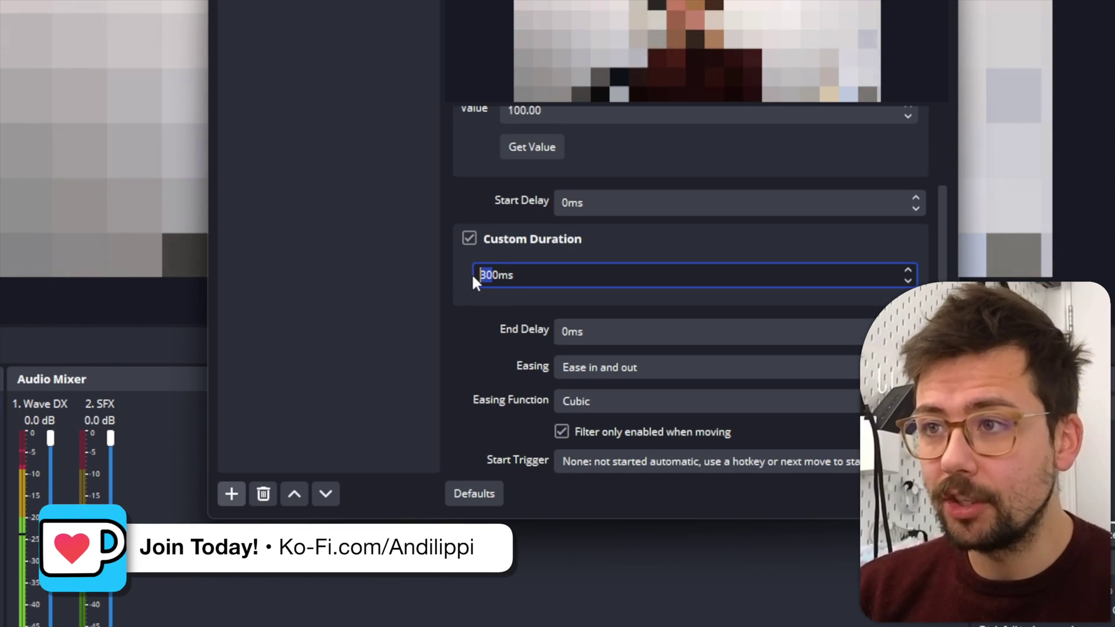
pyautogui.write('50')
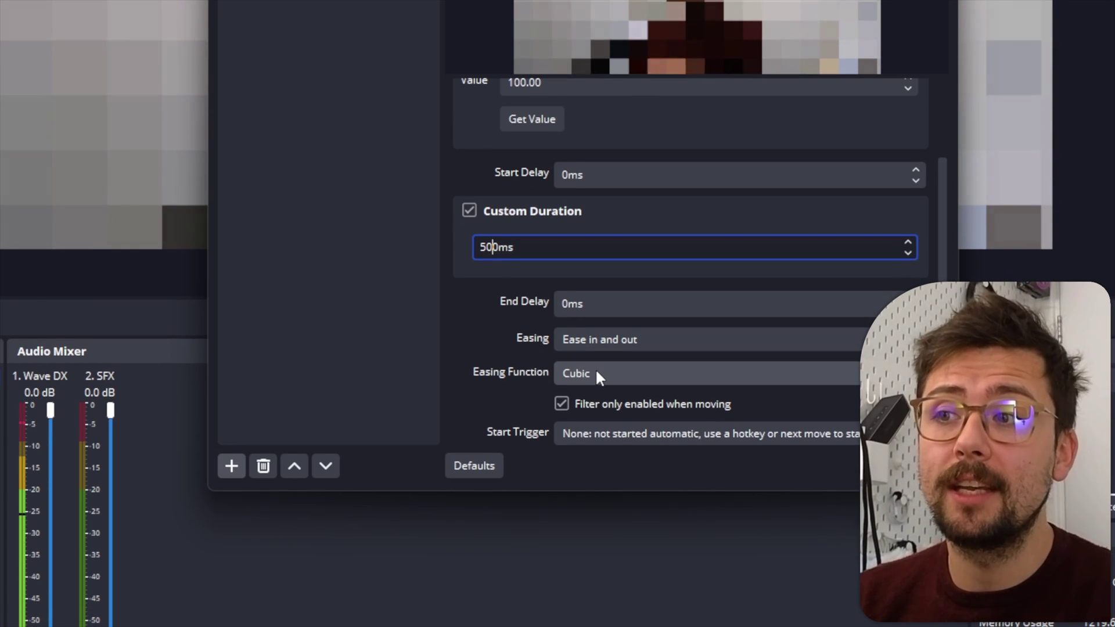
pyautogui.click(598, 397)
pyautogui.click(599, 398)
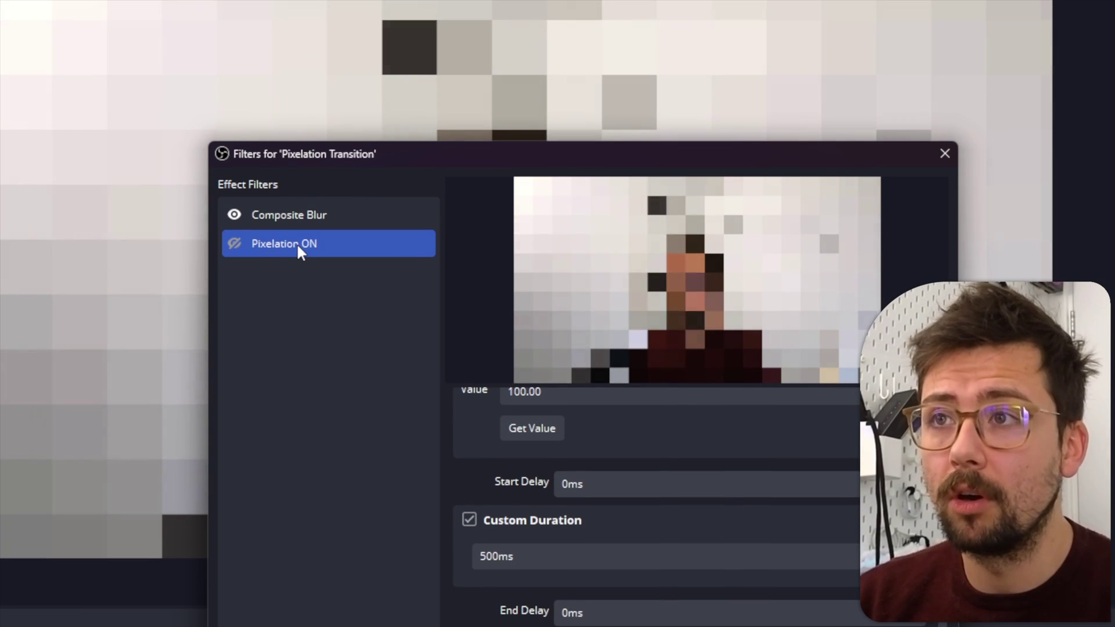
# Step: Duplicate Pixelation ON as 'Pixelation OFF' and set its pixel size value to 0
pyautogui.rightClick(297, 242)
pyautogui.click(360, 276)
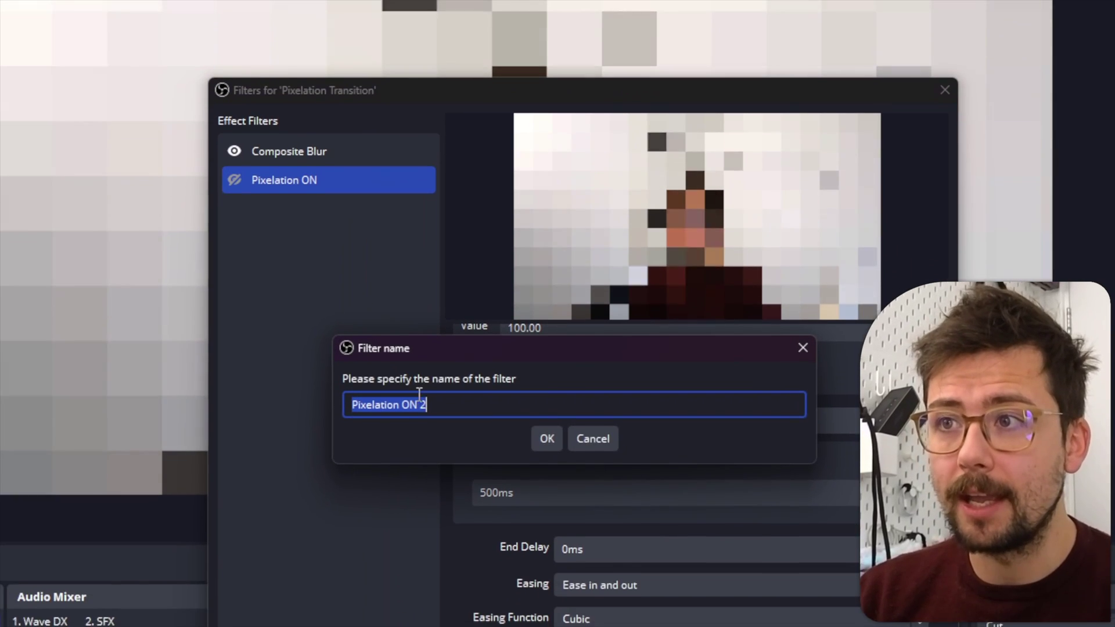
pyautogui.click(444, 377)
pyautogui.press('BackSpace')
pyautogui.press('BackSpace')
pyautogui.press('BackSpace')
pyautogui.write('FF')
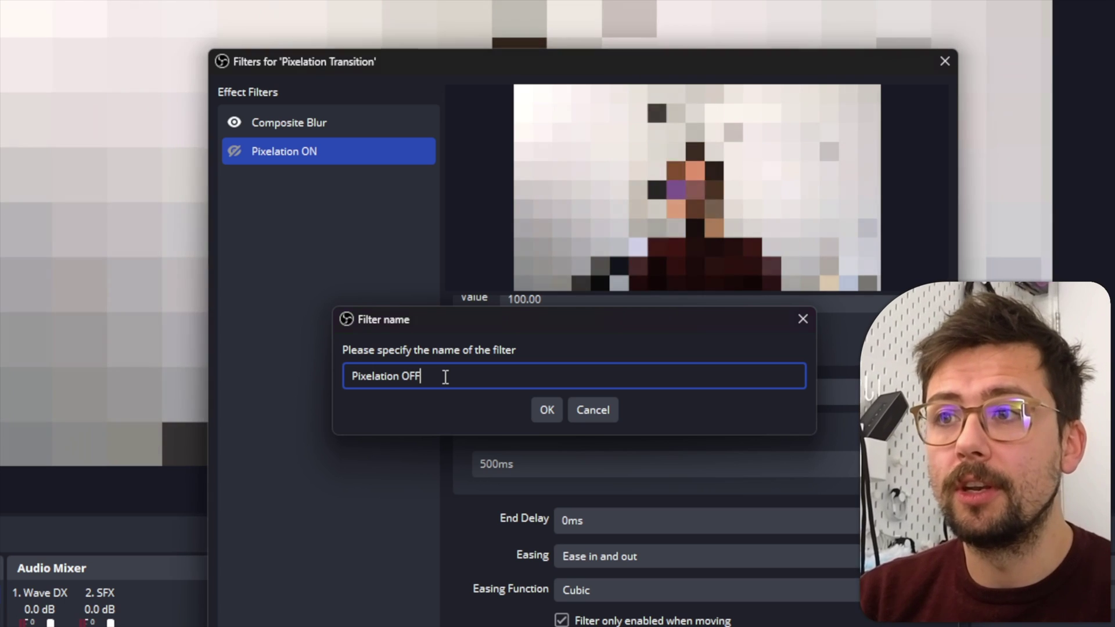
pyautogui.press('Return')
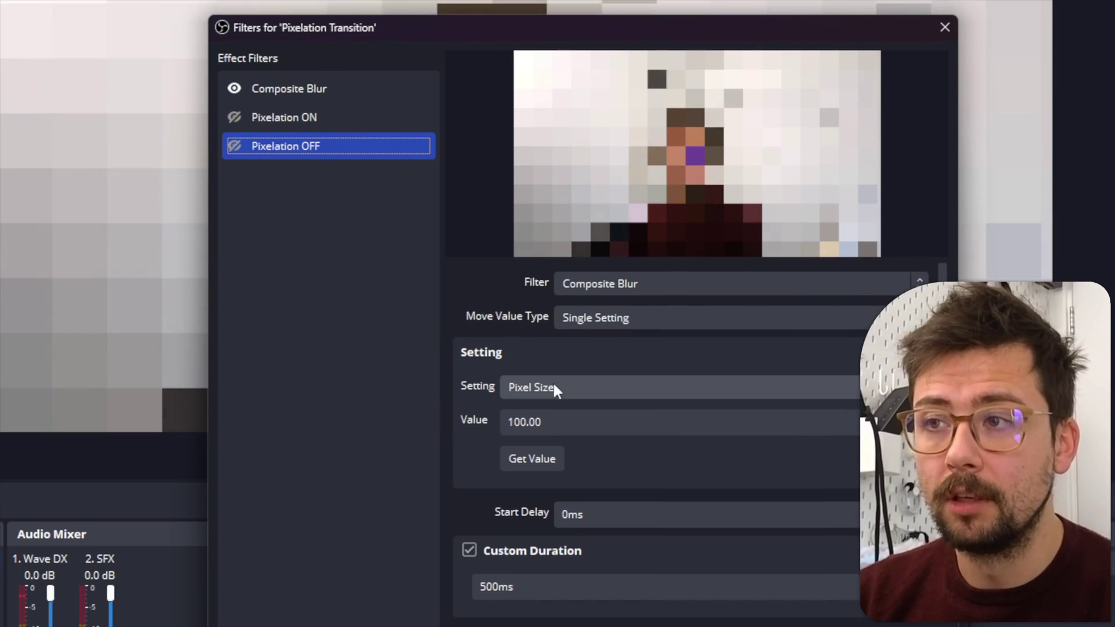
pyautogui.click(575, 452)
pyautogui.hotkey('ctrl', 'a')
pyautogui.write('0')
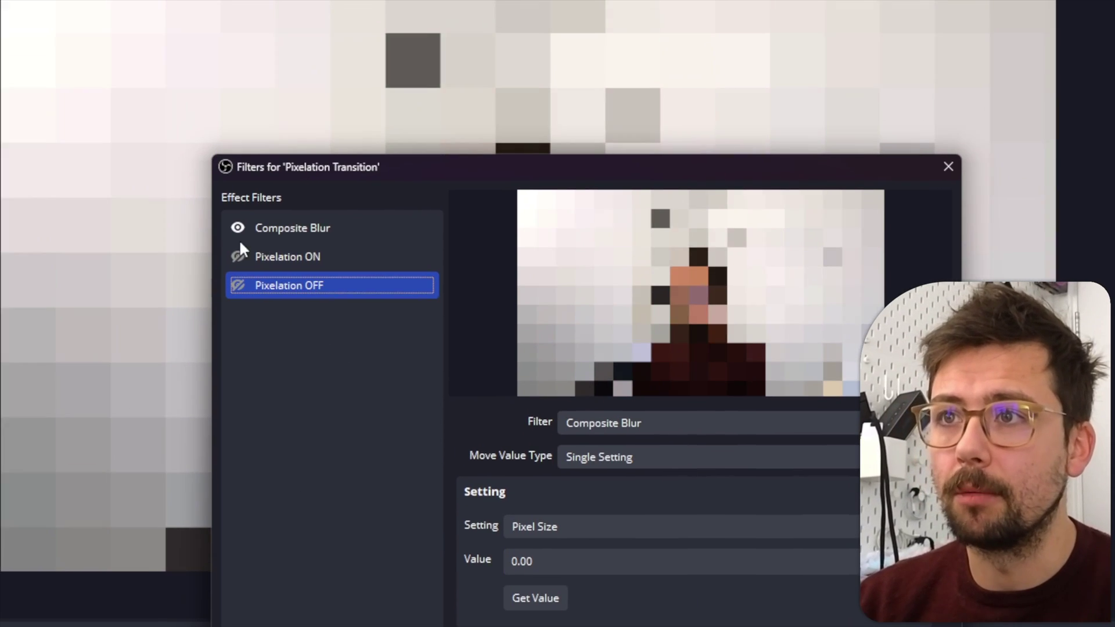
# Step: Test by triggering Pixelation ON and OFF and toggling the Previous Scene source's visibility
pyautogui.keyDown('ctrl'); pyautogui.click(232, 126); pyautogui.keyUp('ctrl')
pyautogui.click(245, 256)
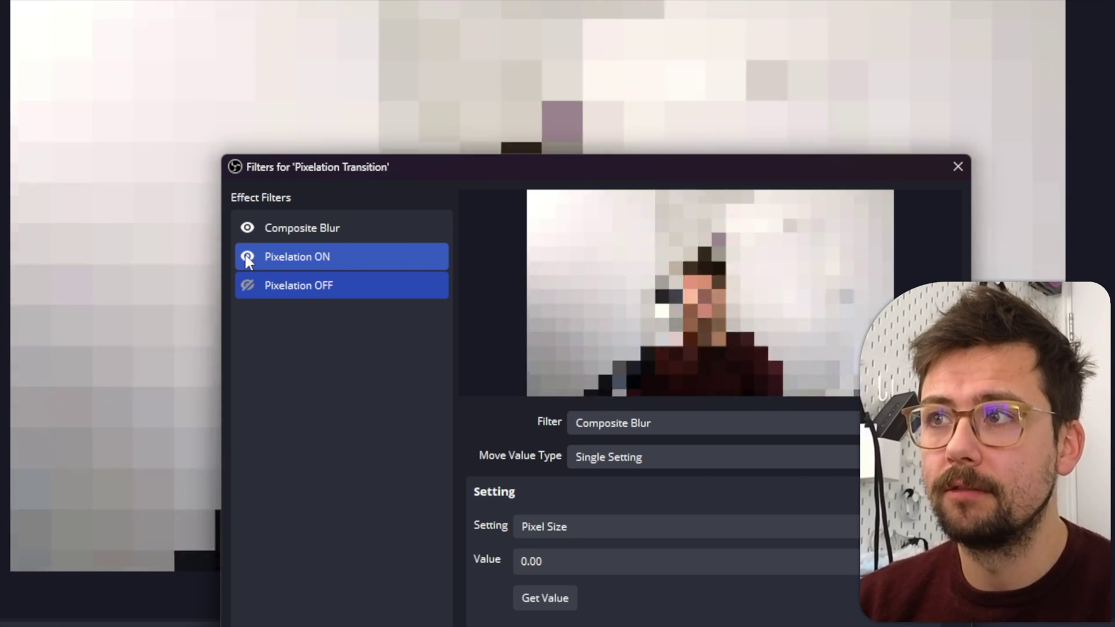
pyautogui.click(244, 284)
pyautogui.keyDown('ctrl'); pyautogui.click(249, 266); pyautogui.keyUp('ctrl')
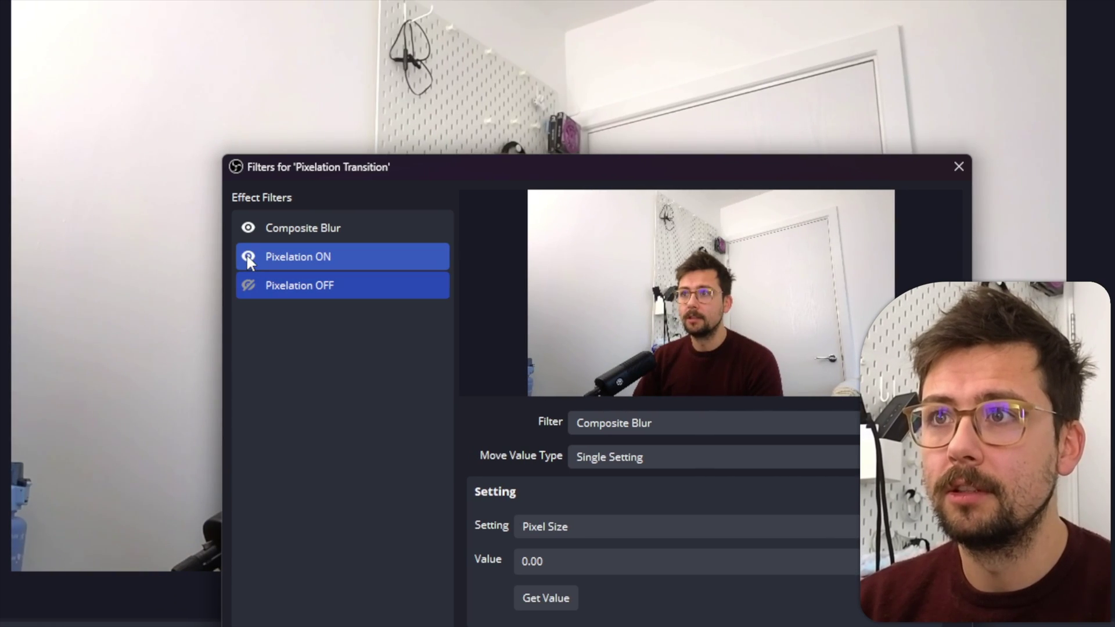
pyautogui.click(246, 256)
pyautogui.click(248, 285)
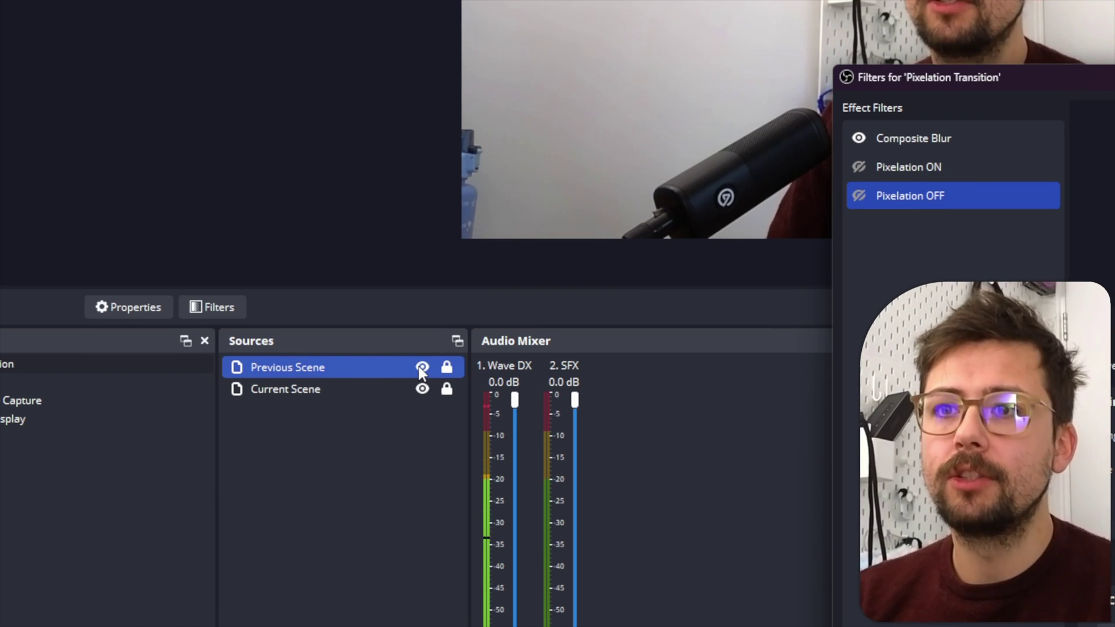
pyautogui.click(421, 369)
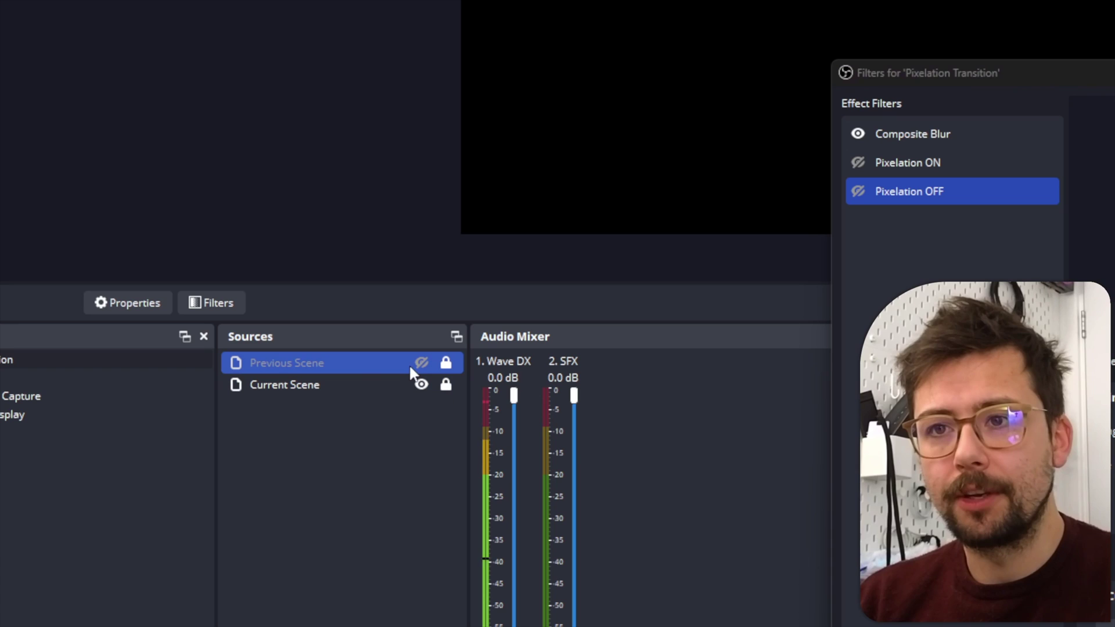
pyautogui.click(421, 364)
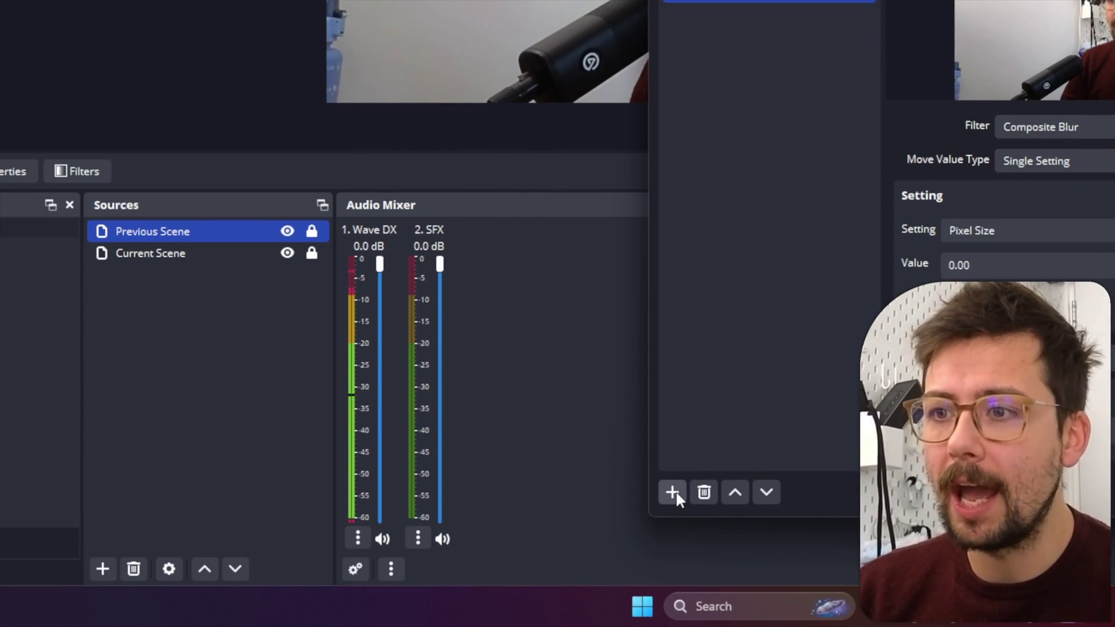
# Step: Add a Move Action filter 'Previous Scene OFF' and drag it between Pixelation ON and Pixelation OFF
pyautogui.click(673, 492)
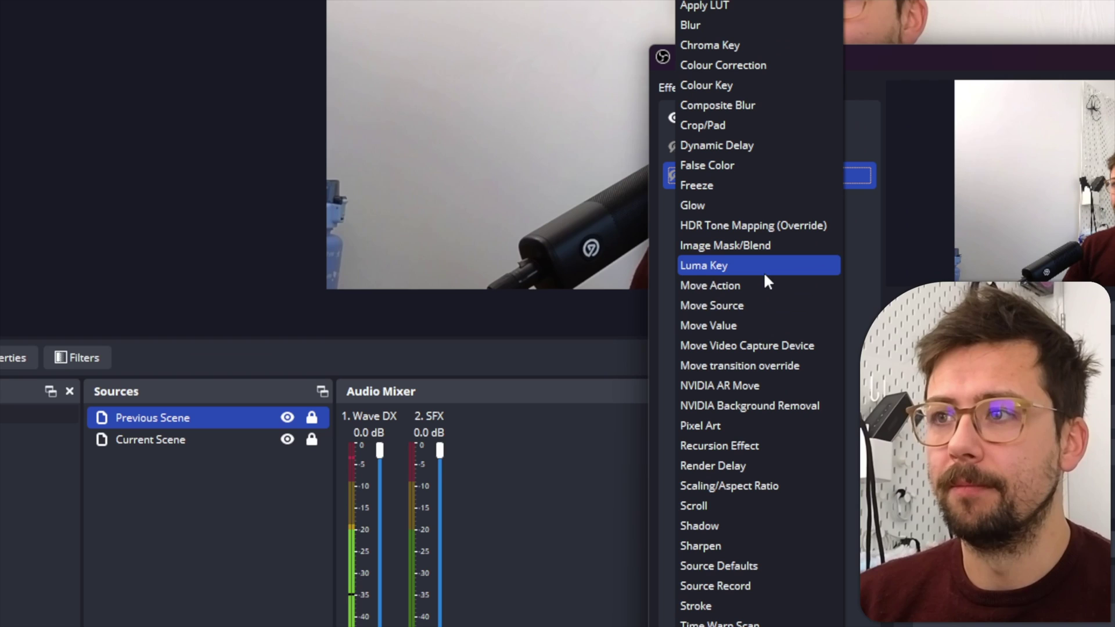
pyautogui.click(731, 285)
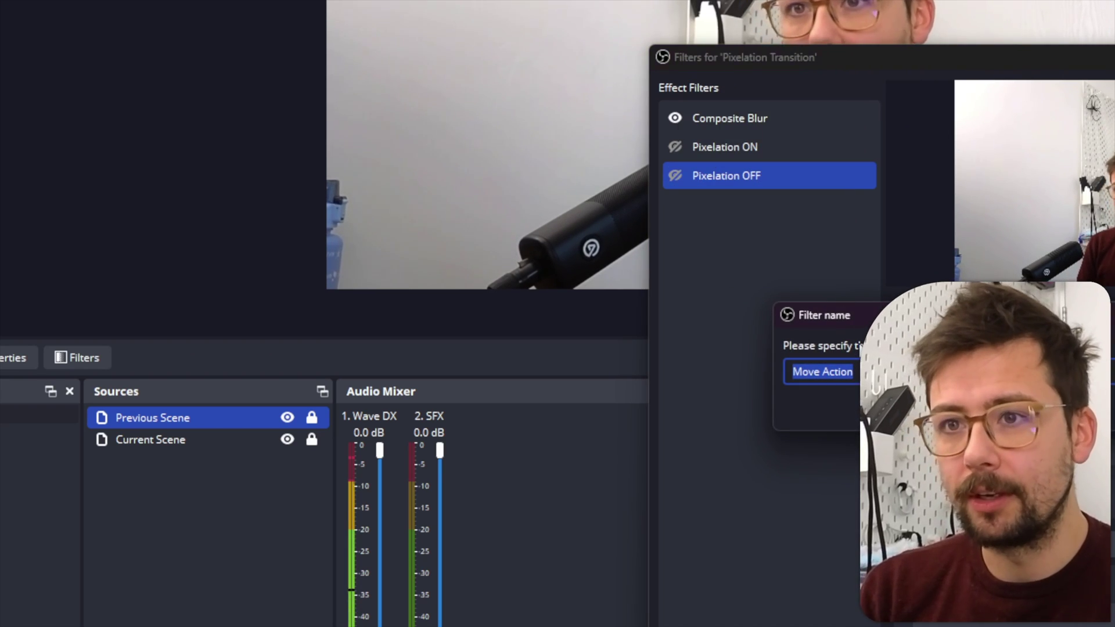
pyautogui.write('Previous Sce')
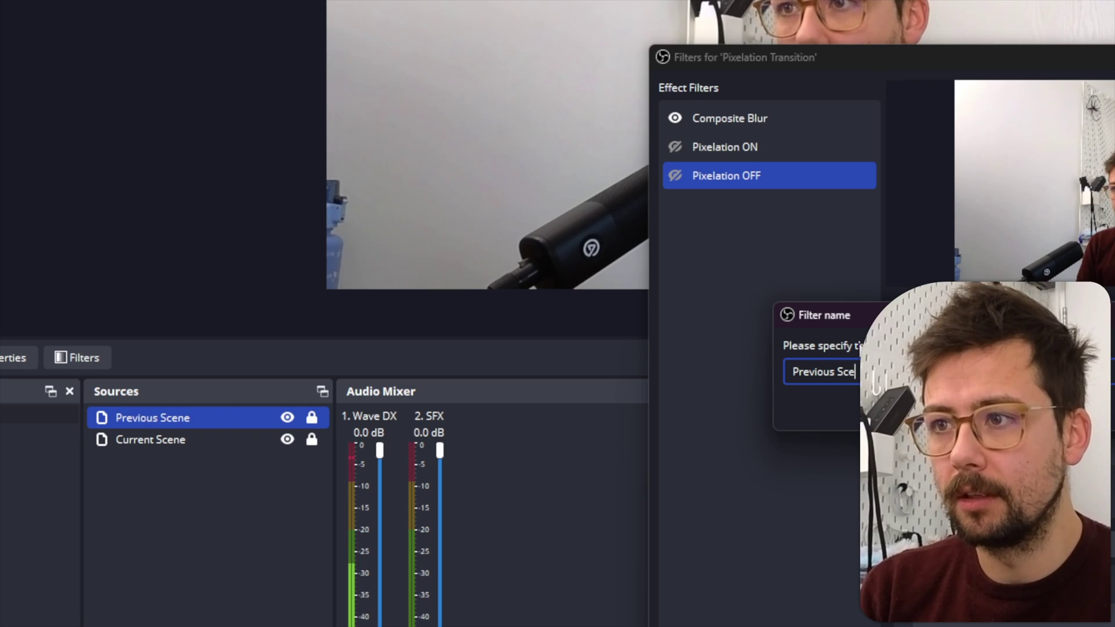
pyautogui.write('ne OFF')
pyautogui.press('Return')
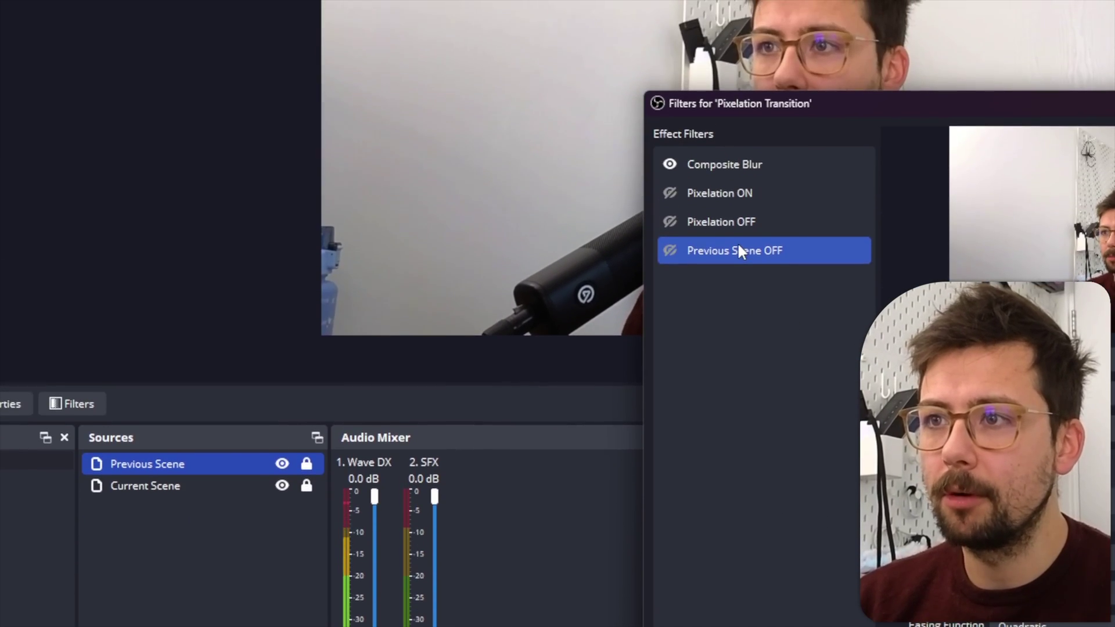
pyautogui.moveTo(743, 204); pyautogui.dragTo(726, 163)
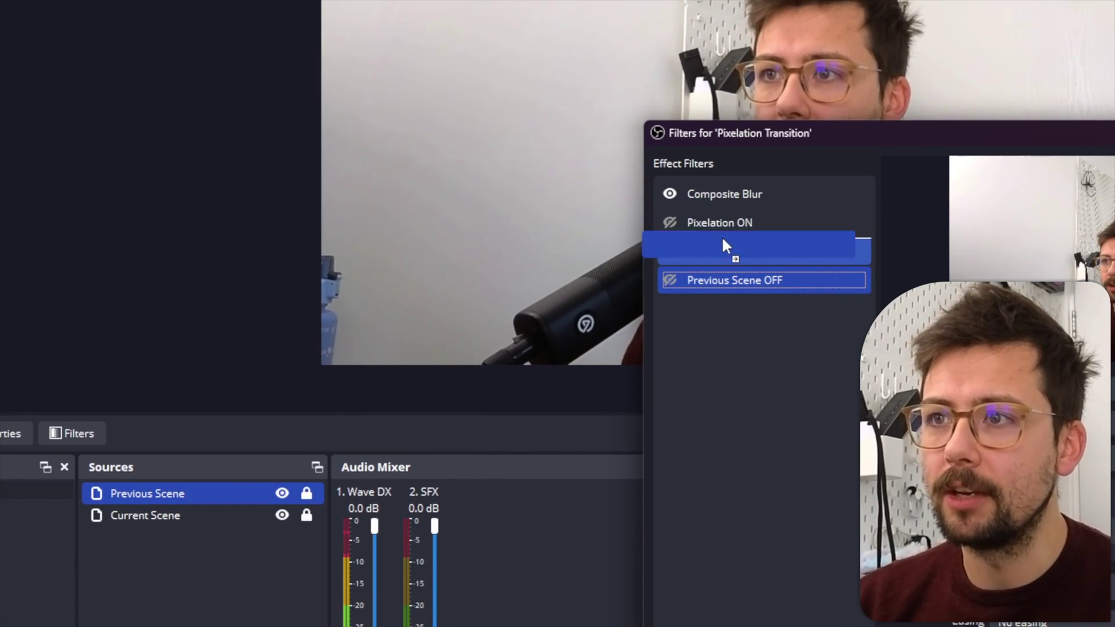
pyautogui.moveTo(723, 241); pyautogui.dragTo(691, 250)
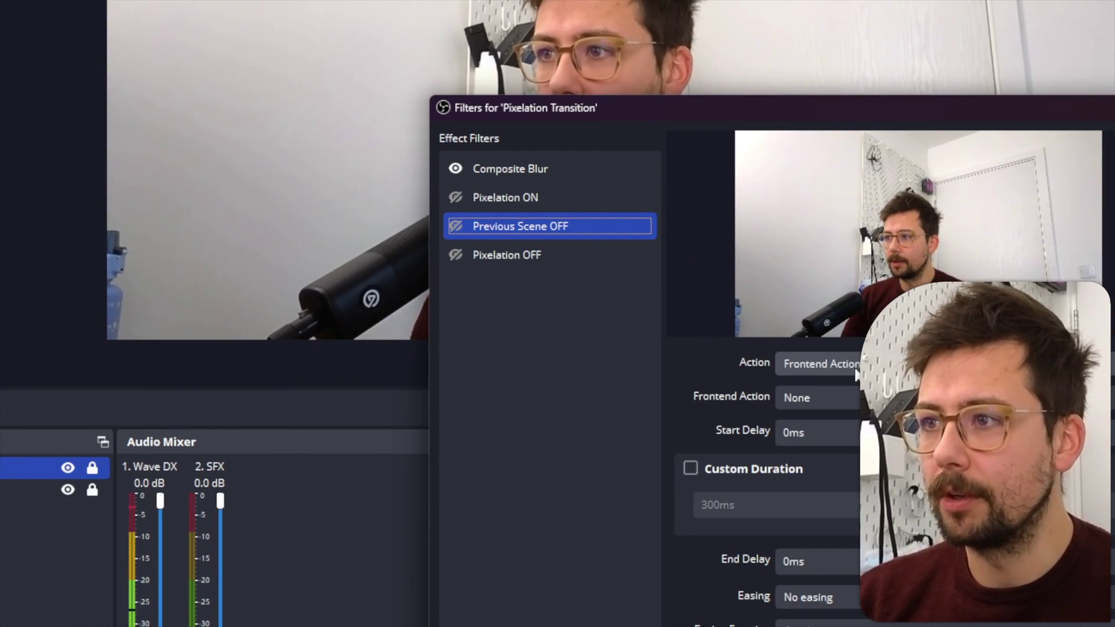
# Step: Set the action to Source Visibility, disabling Previous Scene in the Pixelation Transition scene
pyautogui.click(836, 365)
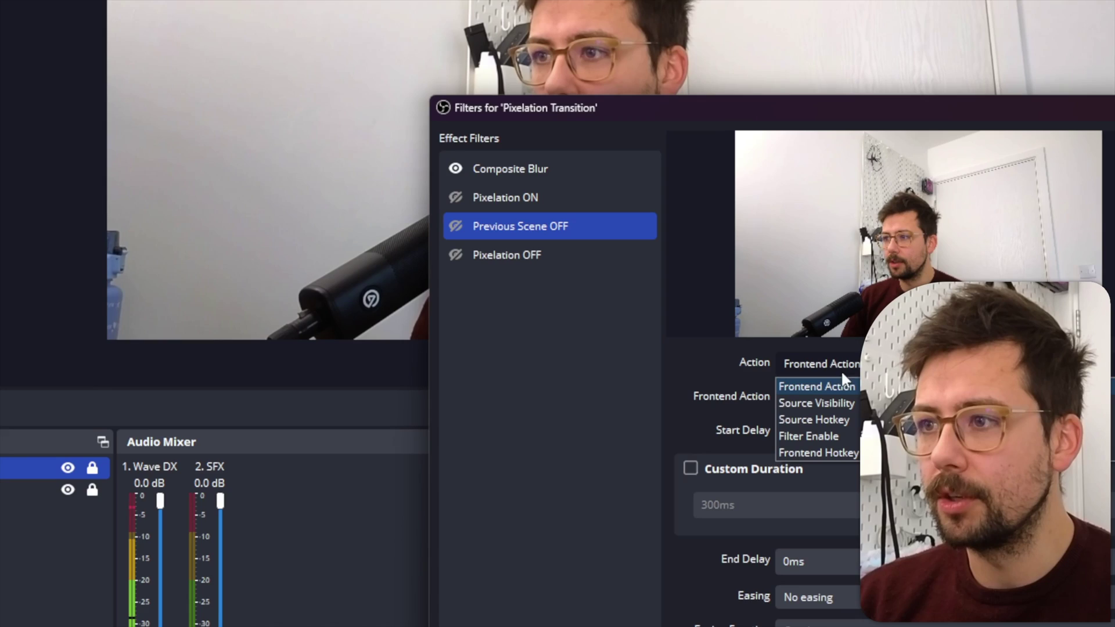
pyautogui.click(812, 403)
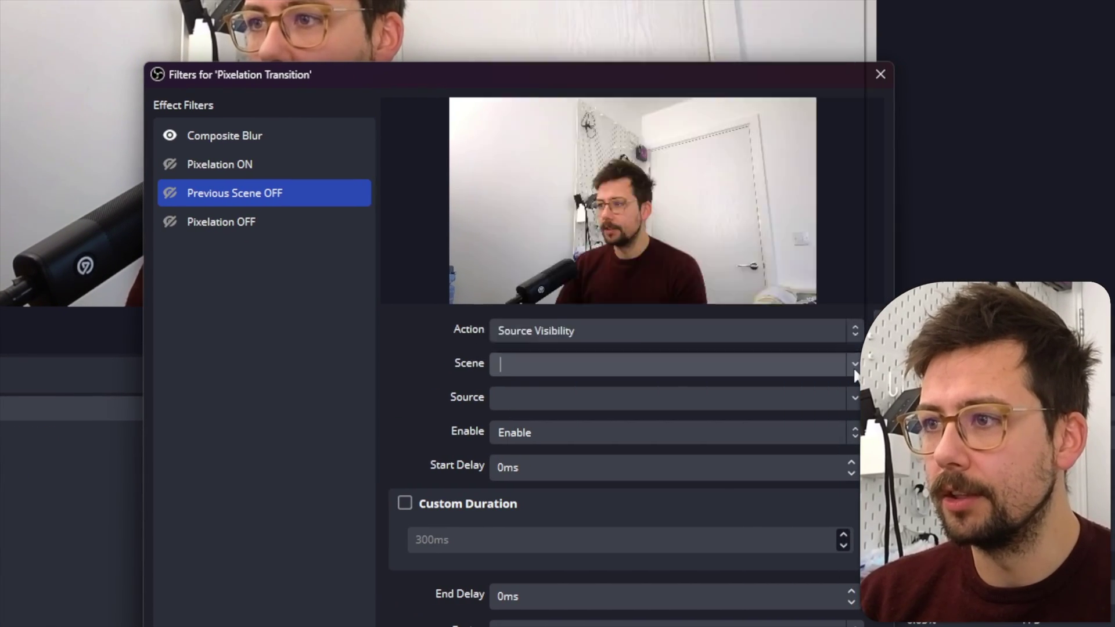
pyautogui.click(1102, 363)
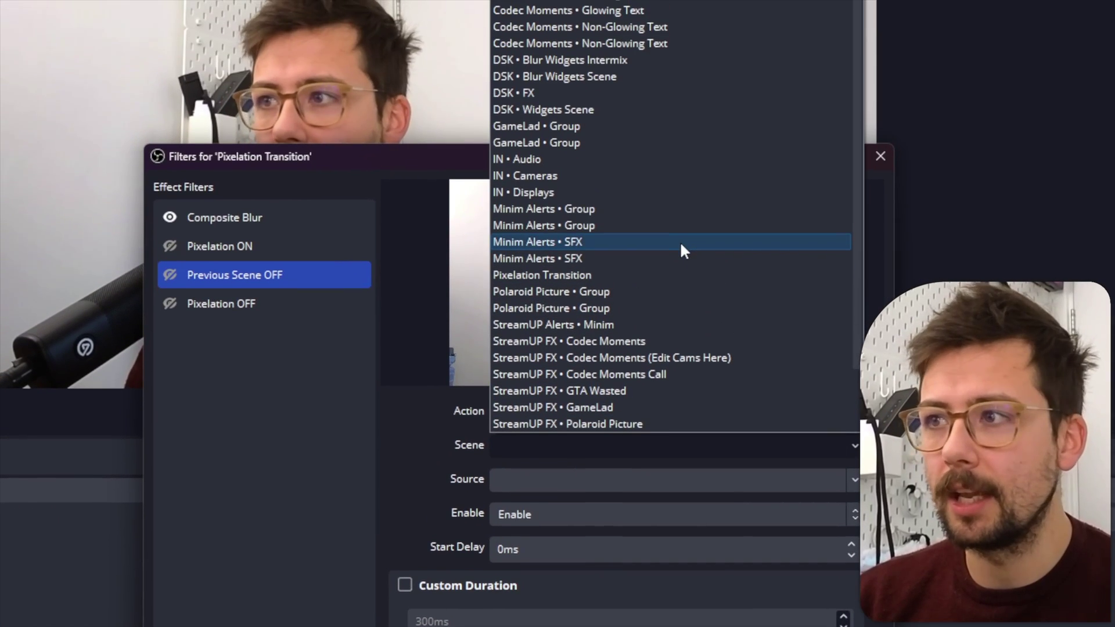
pyautogui.click(559, 274)
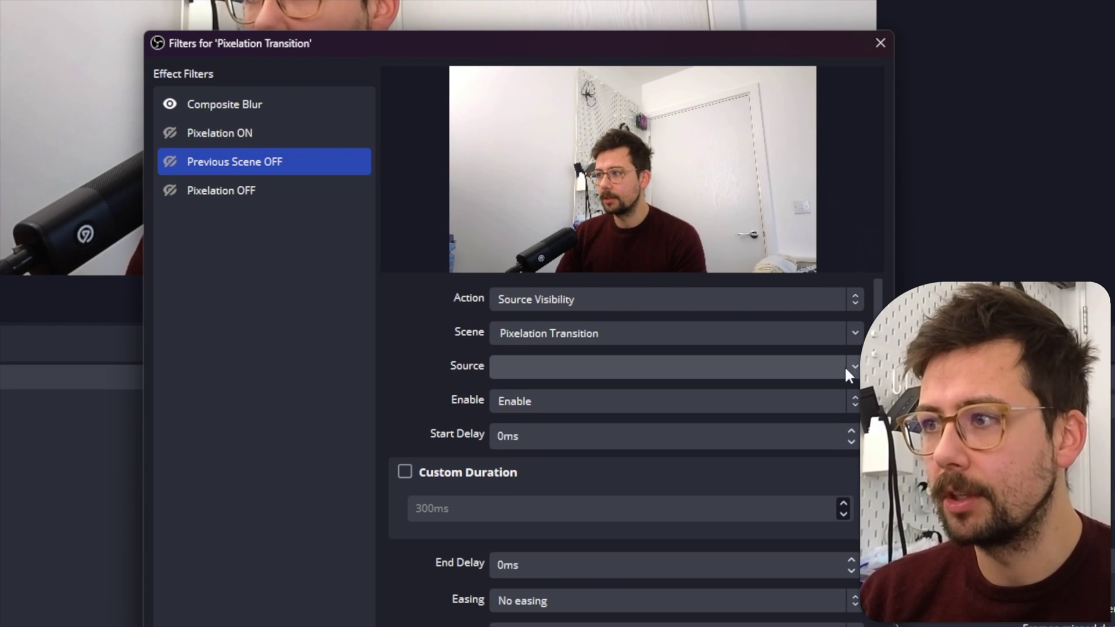
pyautogui.click(849, 371)
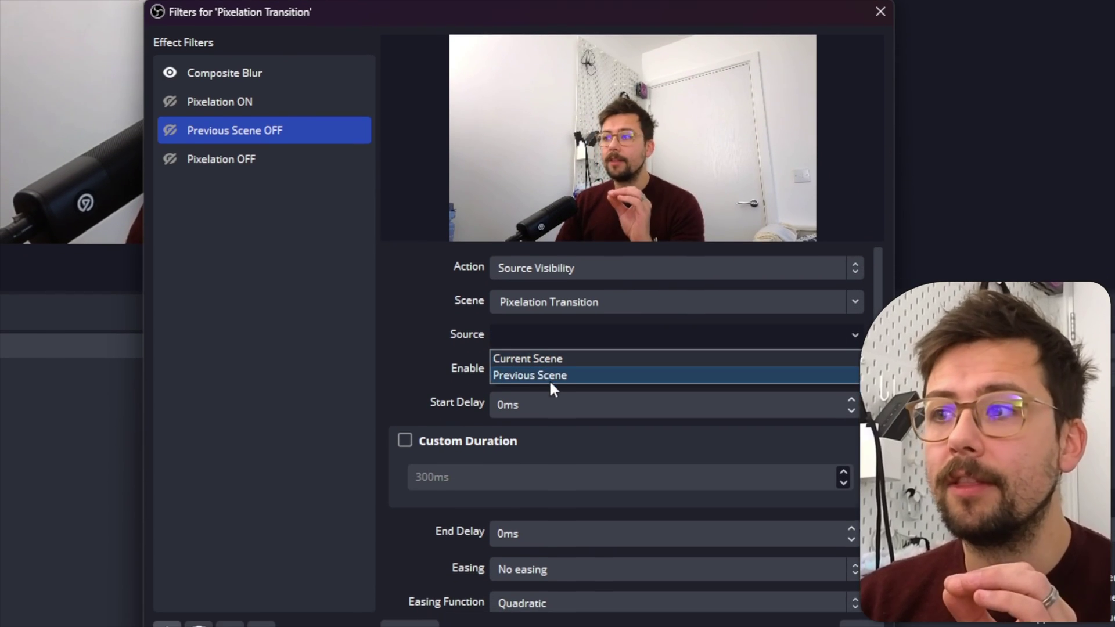
pyautogui.click(551, 390)
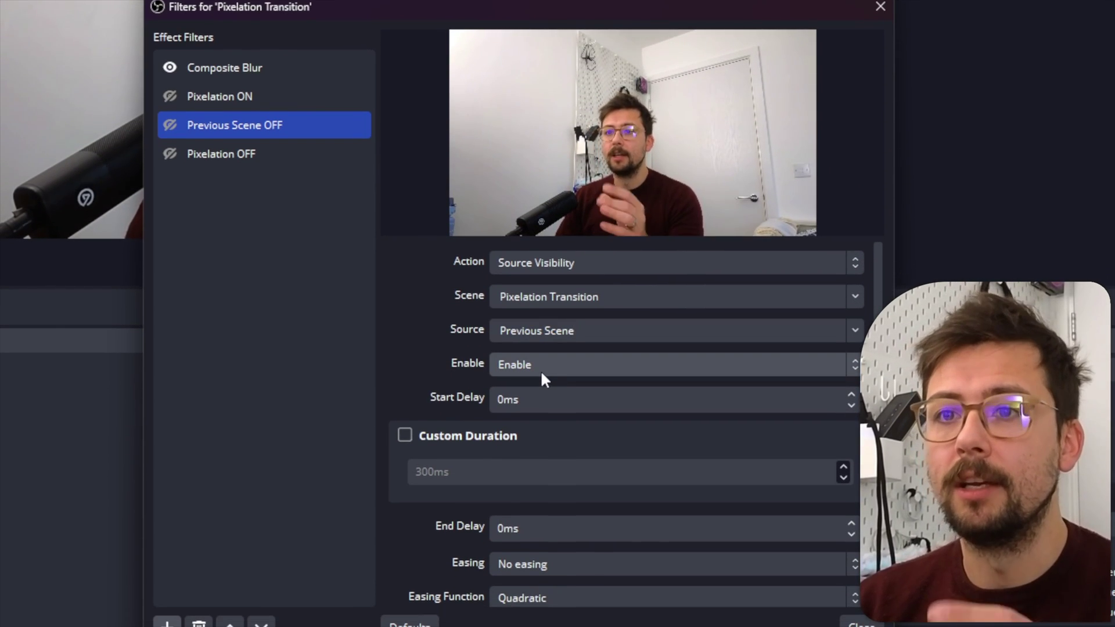
pyautogui.click(528, 365)
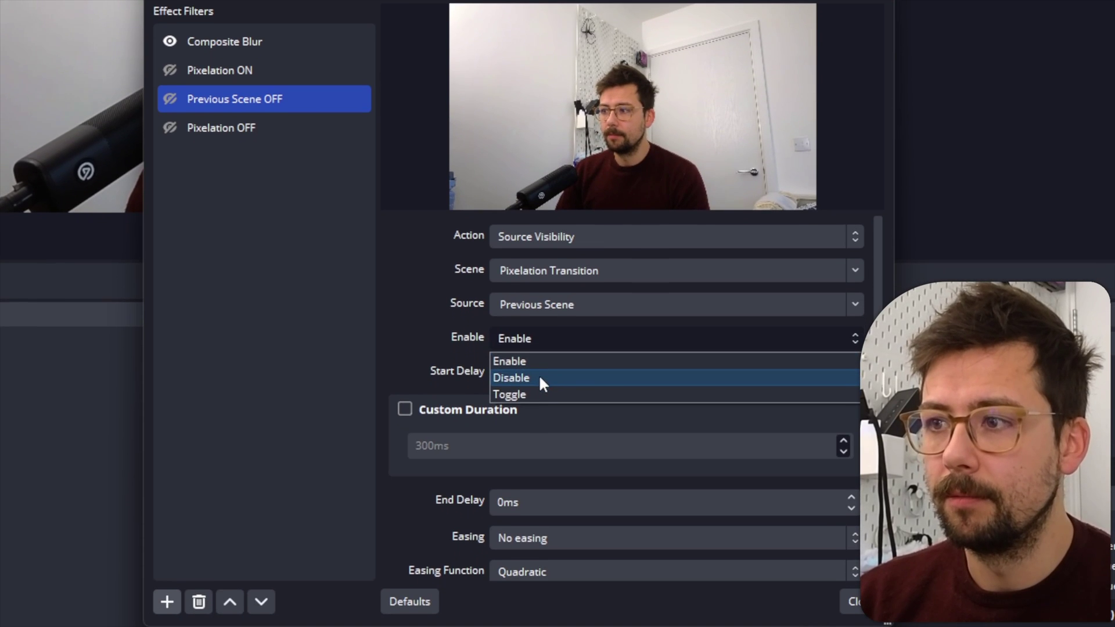
pyautogui.click(538, 378)
# Step: Test-trigger Previous Scene OFF, then set its custom duration to 0ms
pyautogui.scroll(-2, 435, 313)
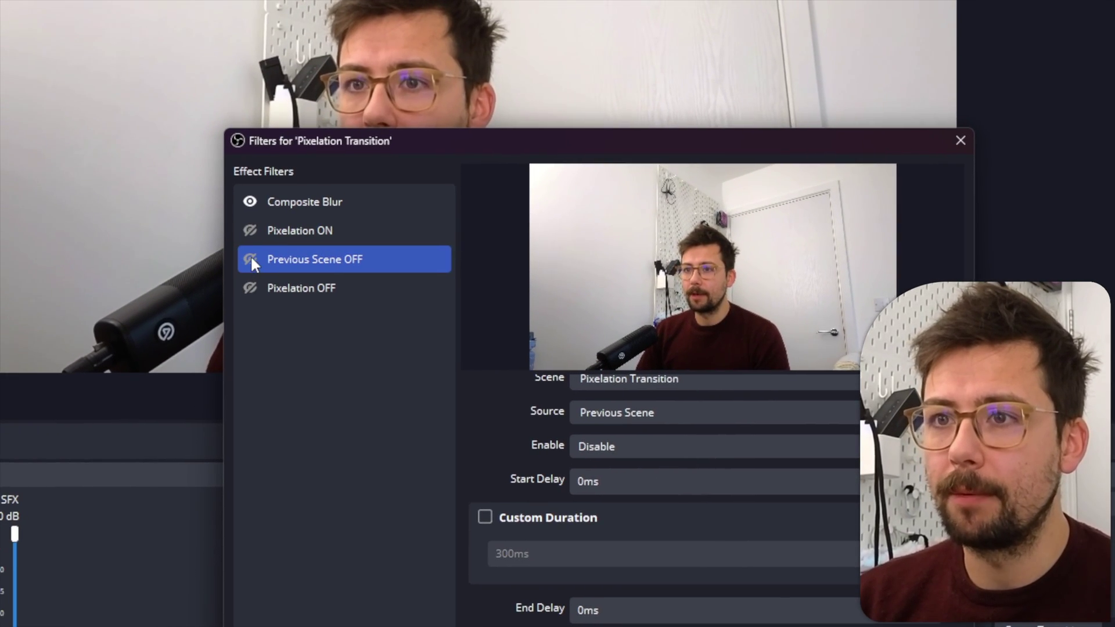
pyautogui.click(169, 98)
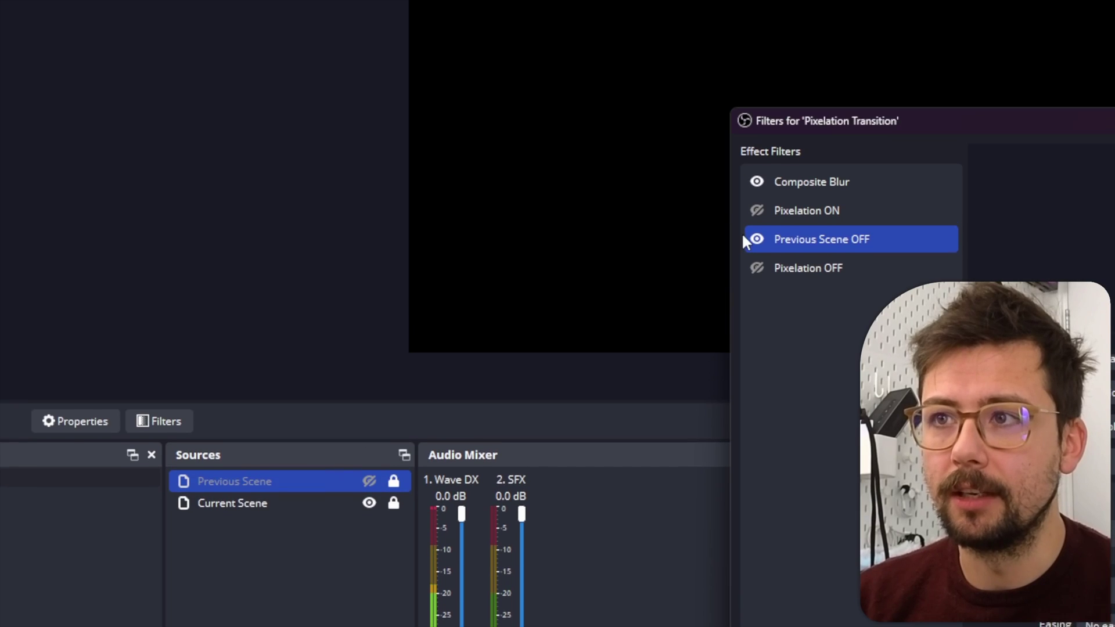
pyautogui.click(757, 116)
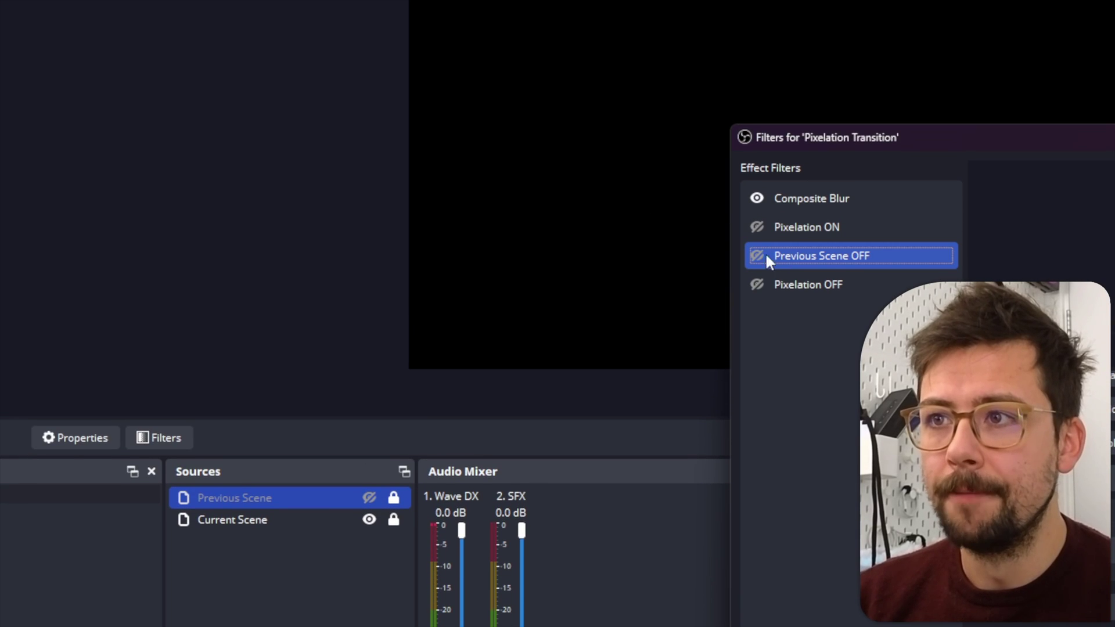
pyautogui.click(756, 257)
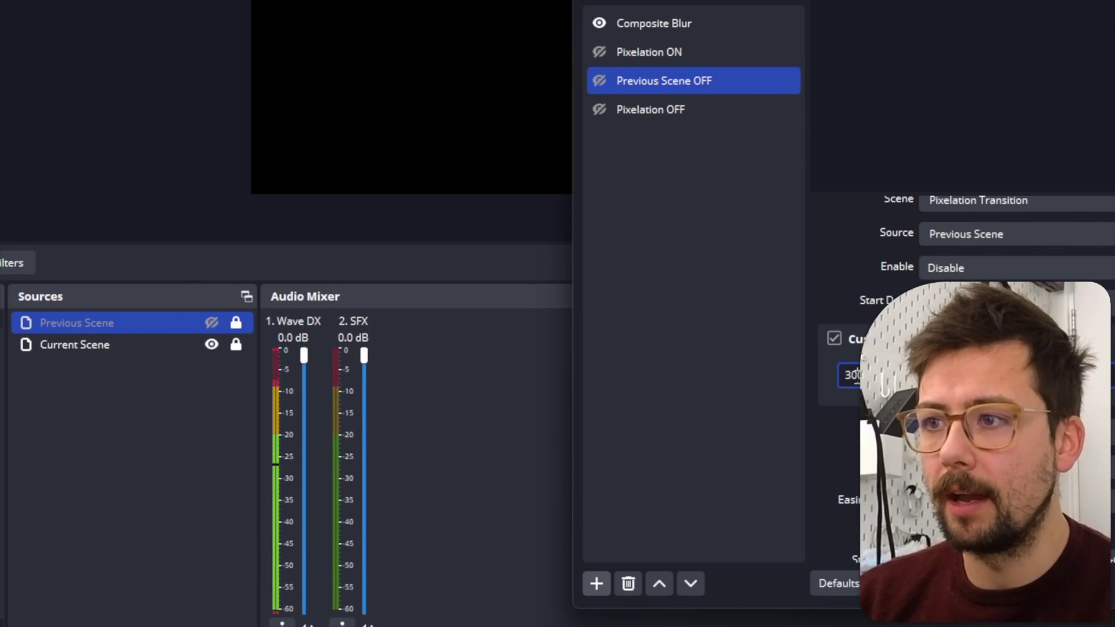
pyautogui.click(1014, 551)
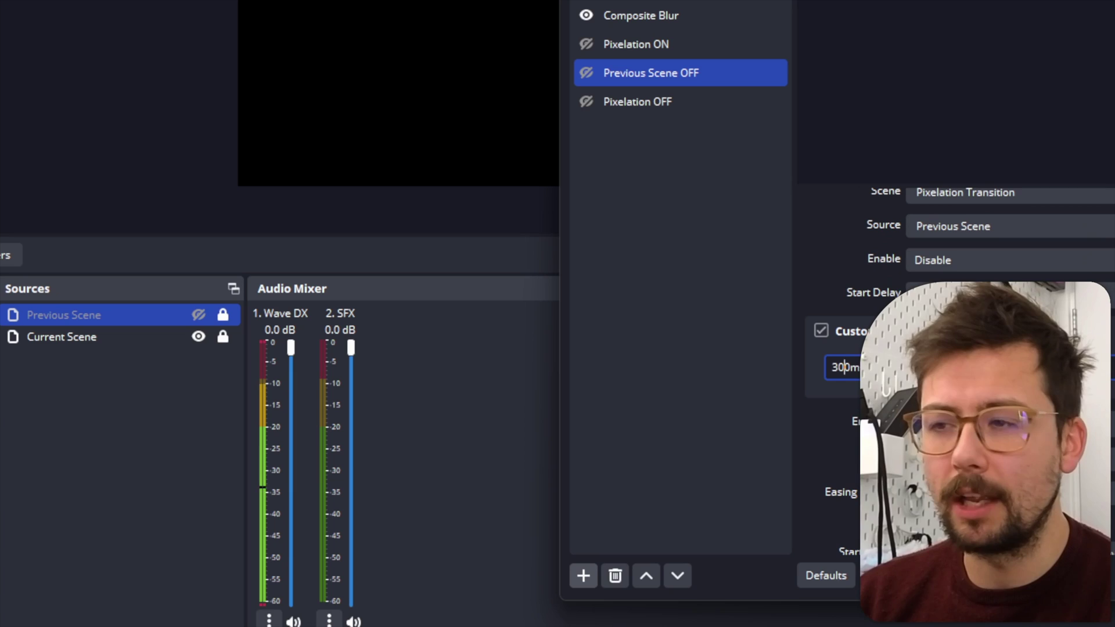
pyautogui.press('BackSpace')
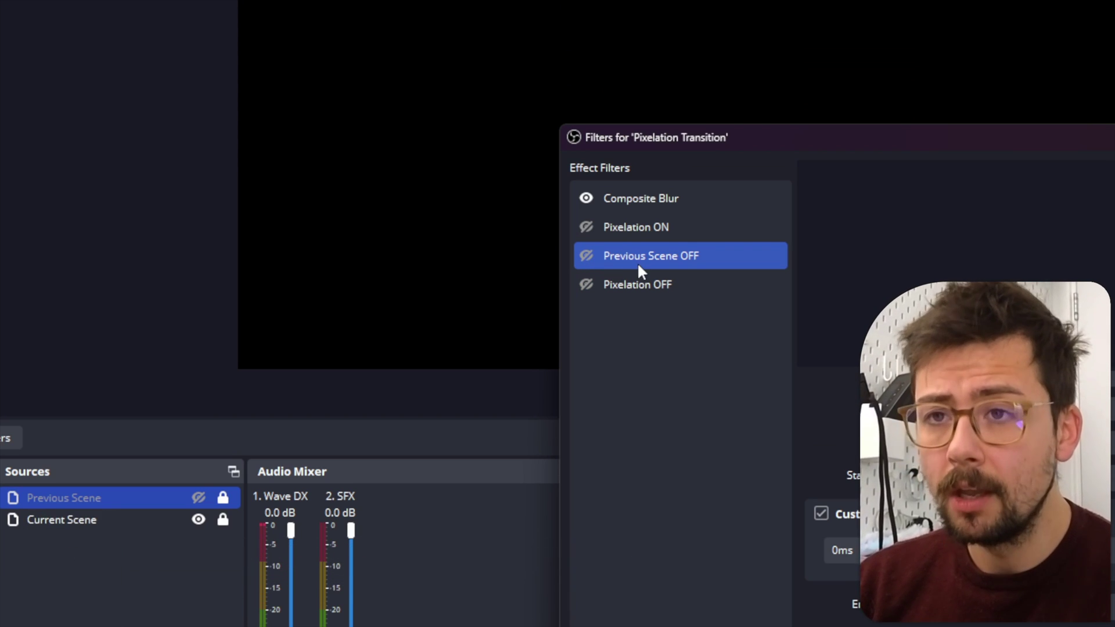
# Step: Duplicate Previous Scene OFF, rename the copy 'Previous Scene ON', and set it to Enable
pyautogui.rightClick(668, 256)
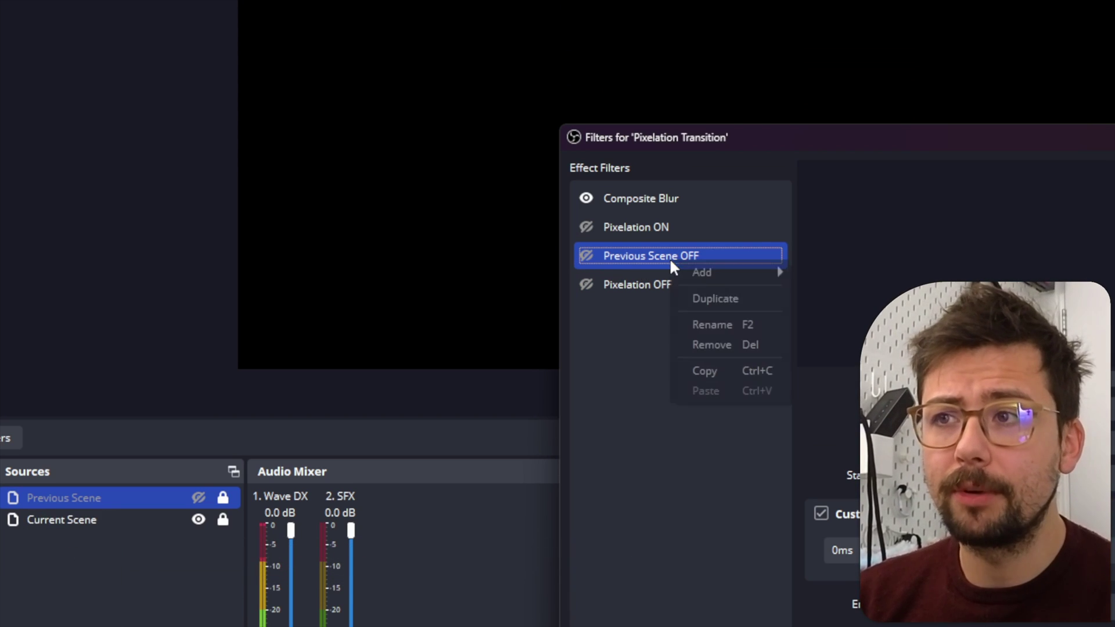
pyautogui.click(706, 300)
pyautogui.click(816, 376)
pyautogui.press('BackSpace')
pyautogui.press('BackSpace')
pyautogui.press('BackSpace')
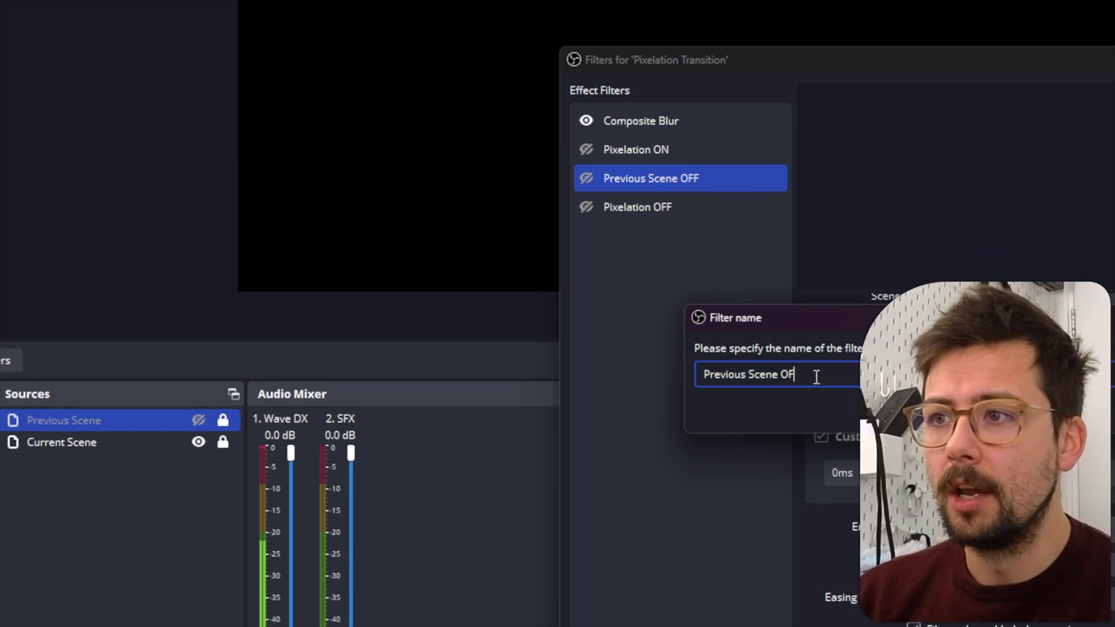
pyautogui.press('BackSpace')
pyautogui.write('N')
pyautogui.press('Return')
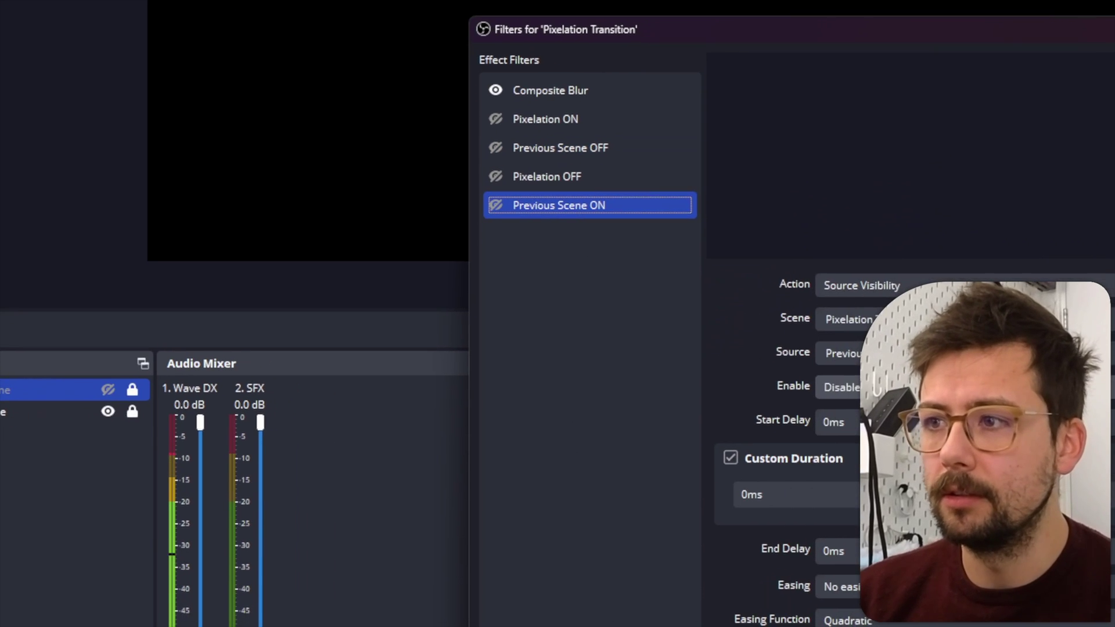
pyautogui.click(841, 387)
pyautogui.click(837, 411)
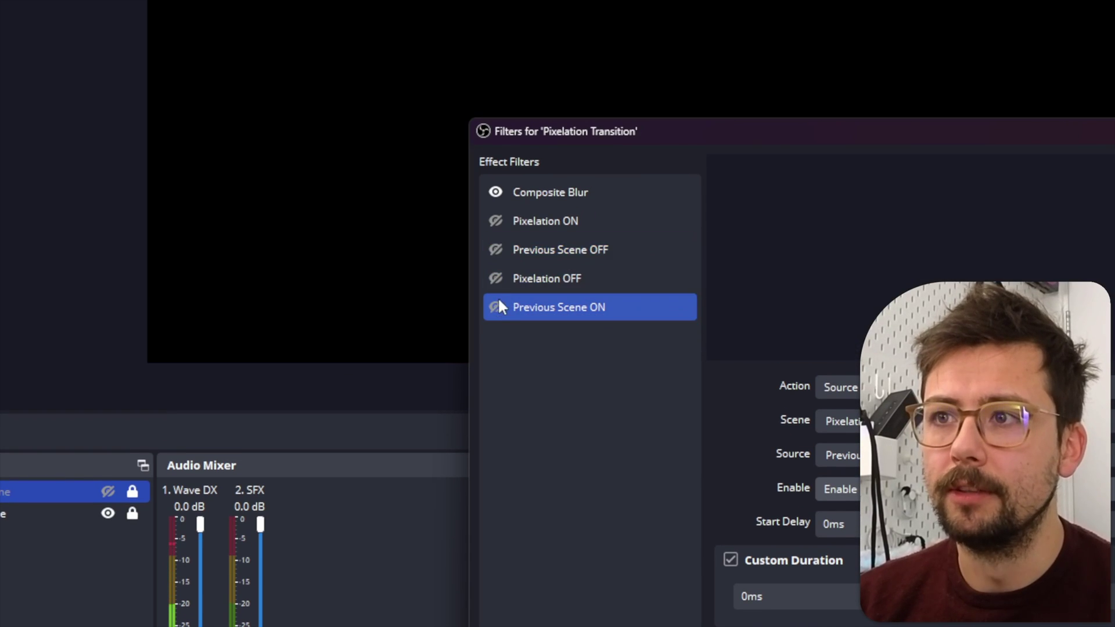
# Step: Set Pixelation ON's next move to Previous Scene OFF
pyautogui.click(517, 221)
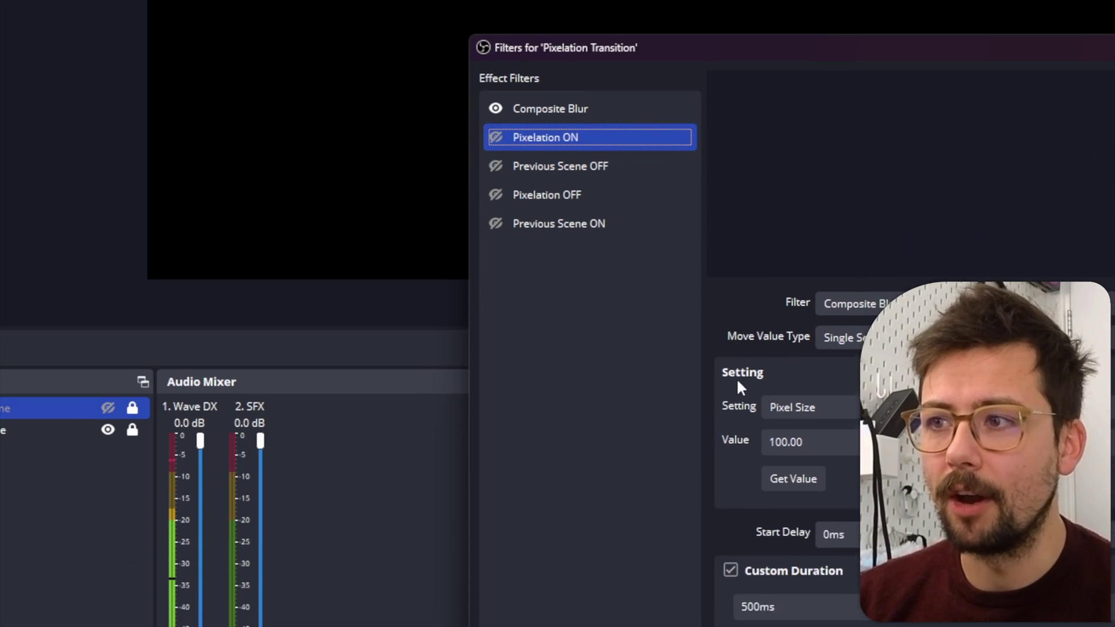
pyautogui.scroll(-5, 736, 377)
pyautogui.click(839, 375)
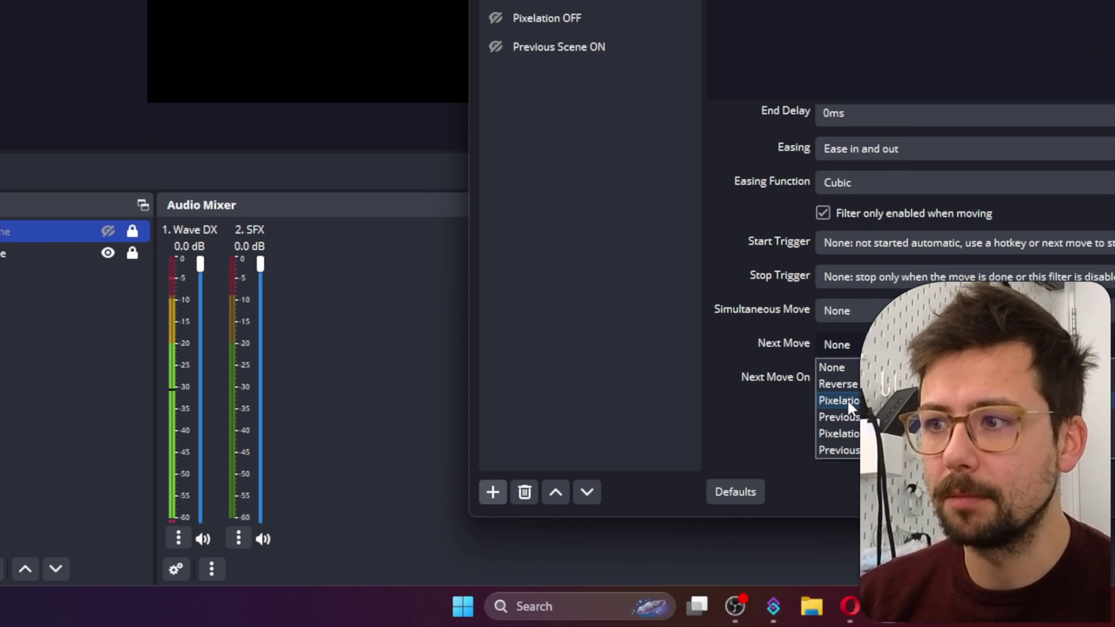
pyautogui.click(839, 417)
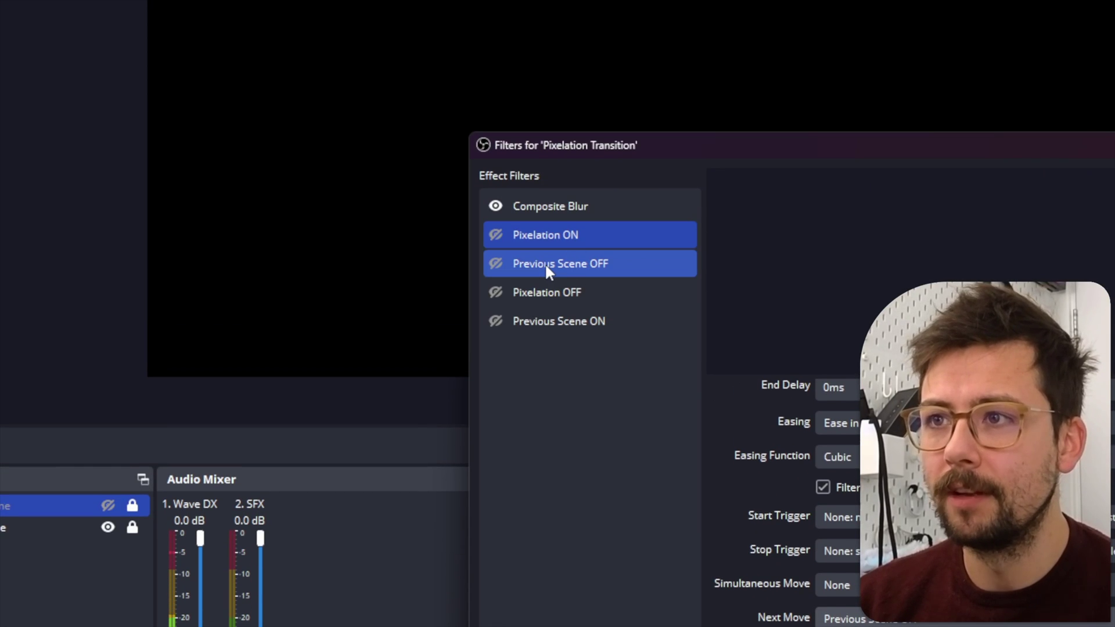
# Step: Set Previous Scene OFF's next move to Pixelation OFF
pyautogui.moveTo(545, 267); pyautogui.dragTo(516, 297)
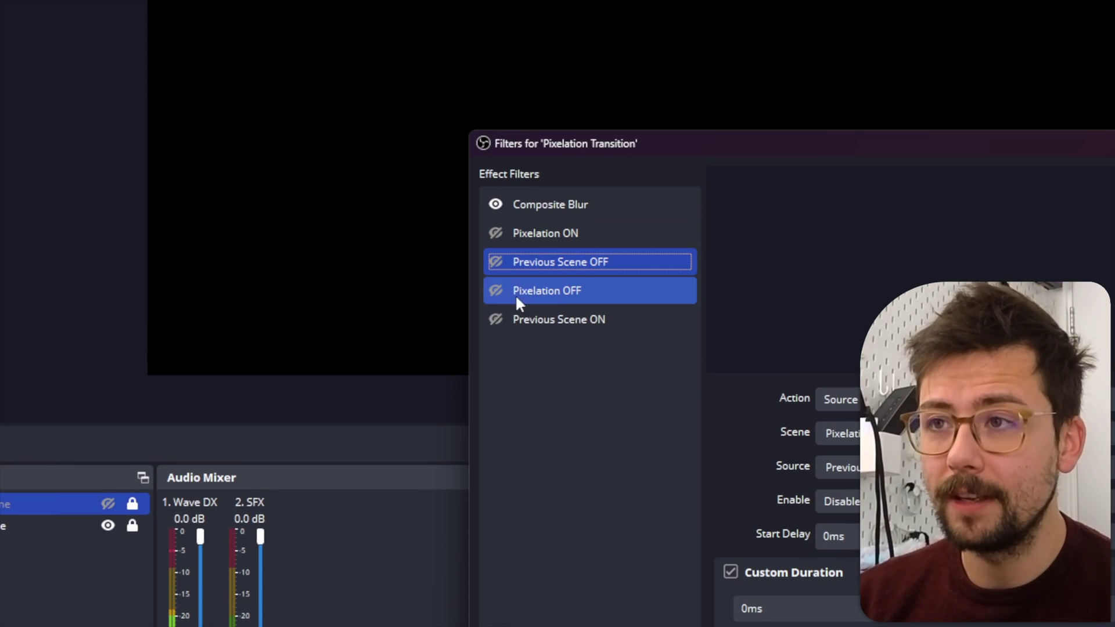
pyautogui.keyDown('ctrl'); pyautogui.click(550, 295); pyautogui.keyUp('ctrl')
pyautogui.scroll(-5, 740, 382)
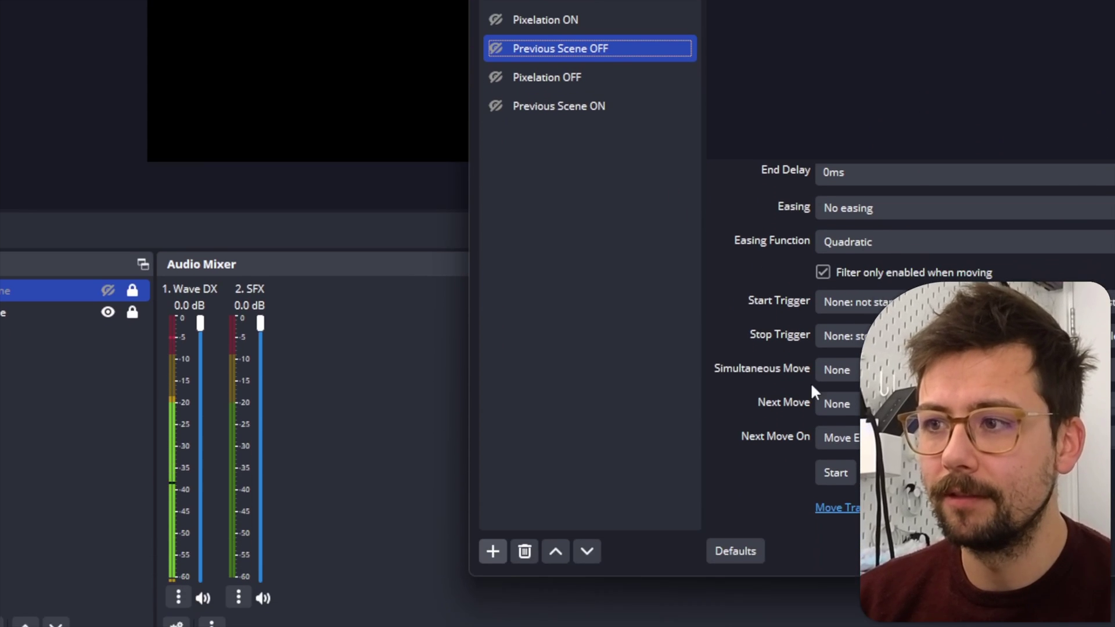
pyautogui.click(824, 402)
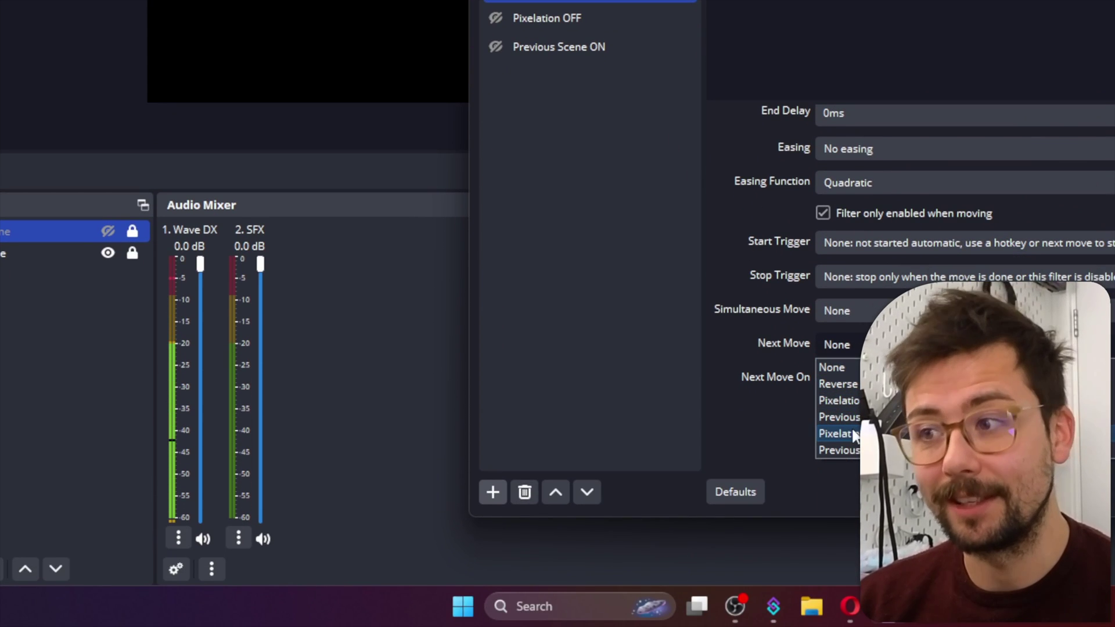
pyautogui.click(838, 433)
# Step: Set Pixelation OFF's next move to Previous Scene ON
pyautogui.keyDown('ctrl'); pyautogui.click(562, 20); pyautogui.keyUp('ctrl')
pyautogui.click(544, 18)
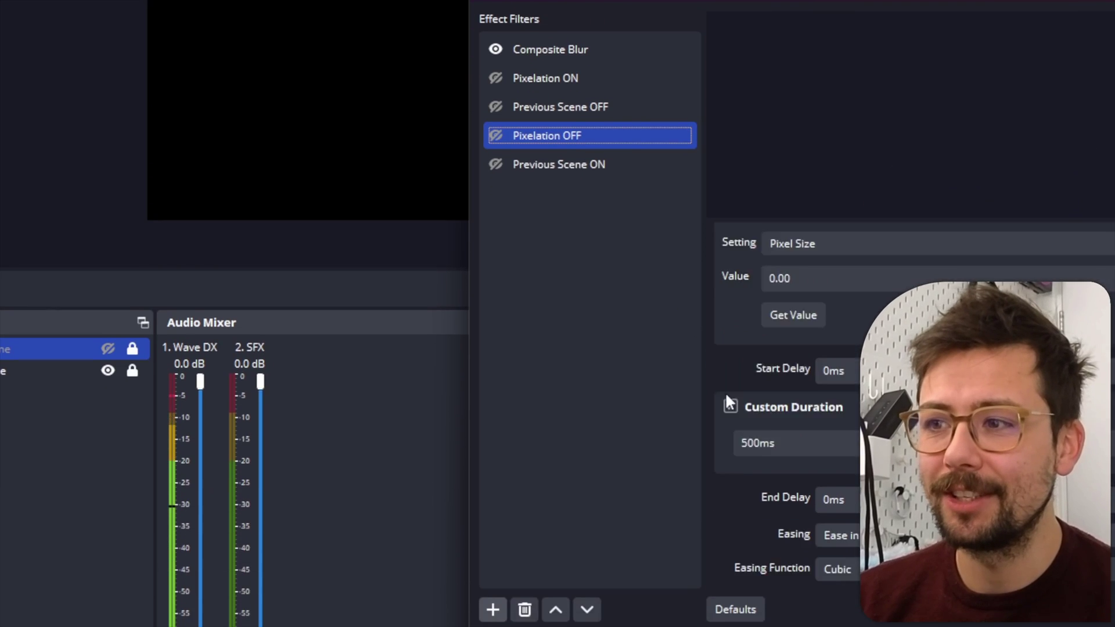
pyautogui.scroll(-6, 726, 392)
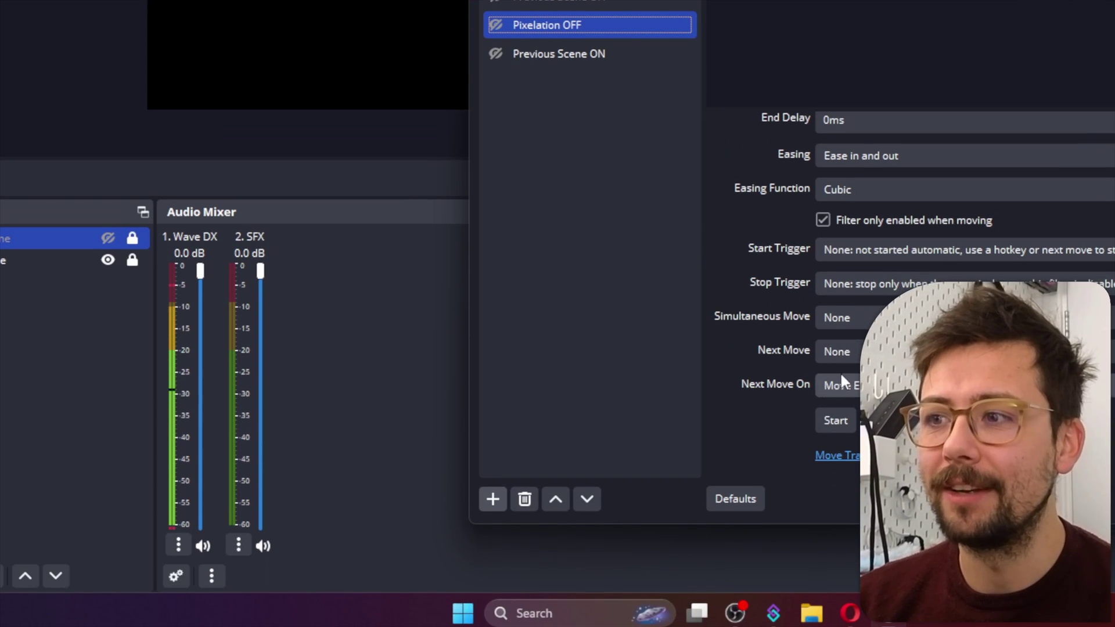
pyautogui.click(836, 352)
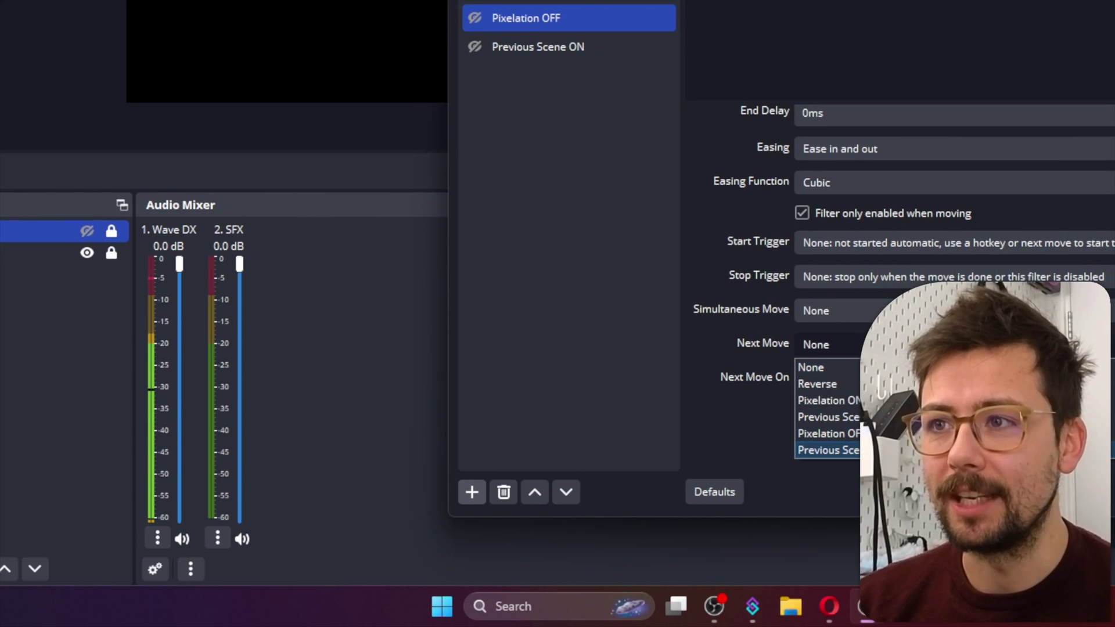
pyautogui.click(827, 450)
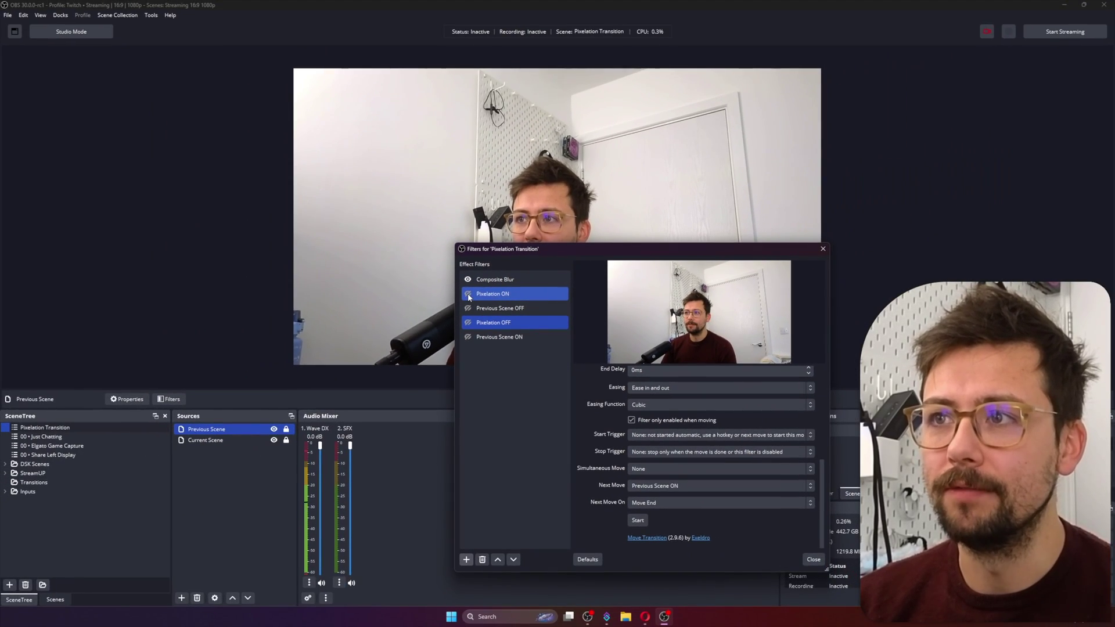
# Step: Test the chain and give Previous Scene ON a 500 ms start delay
pyautogui.click(468, 294)
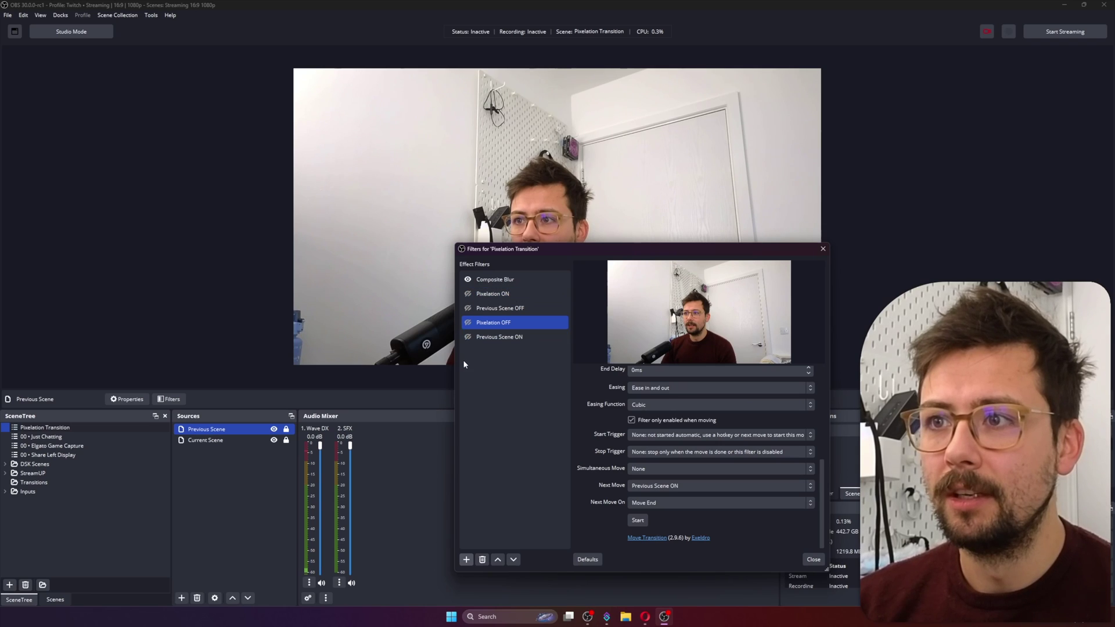
pyautogui.click(502, 337)
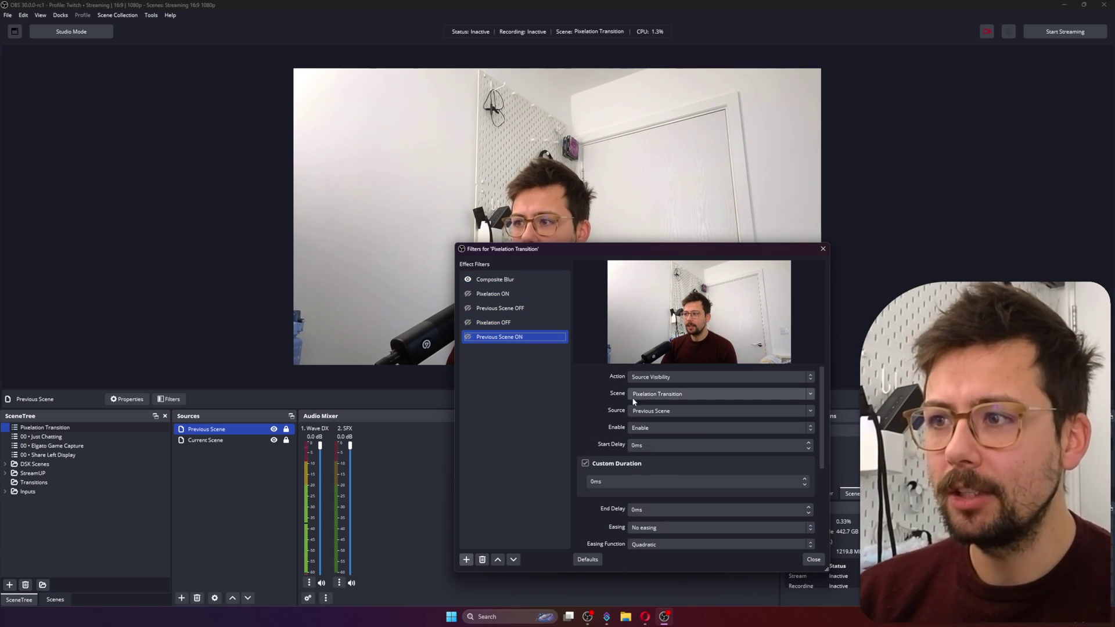
pyautogui.click(632, 447)
pyautogui.write('50')
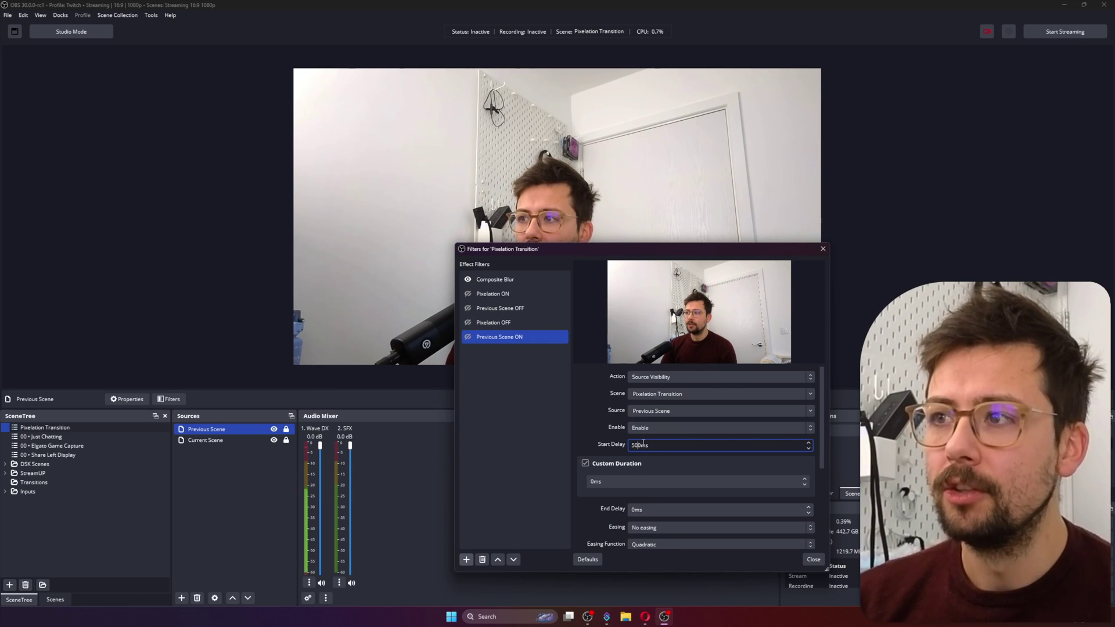
pyautogui.click(467, 337)
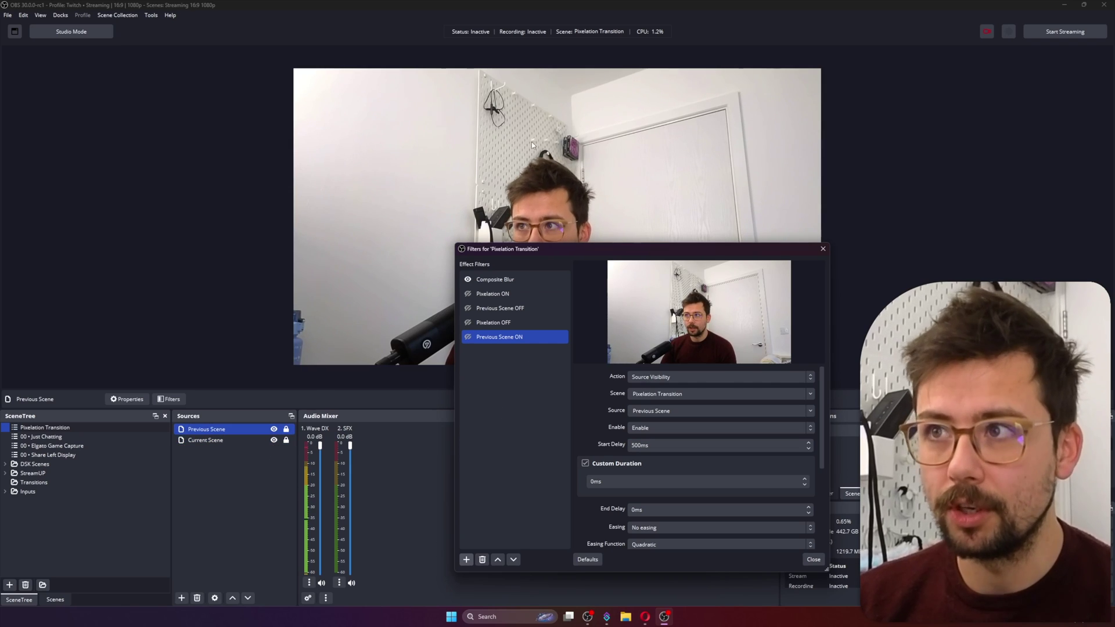
pyautogui.moveTo(569, 246); pyautogui.dragTo(519, 310)
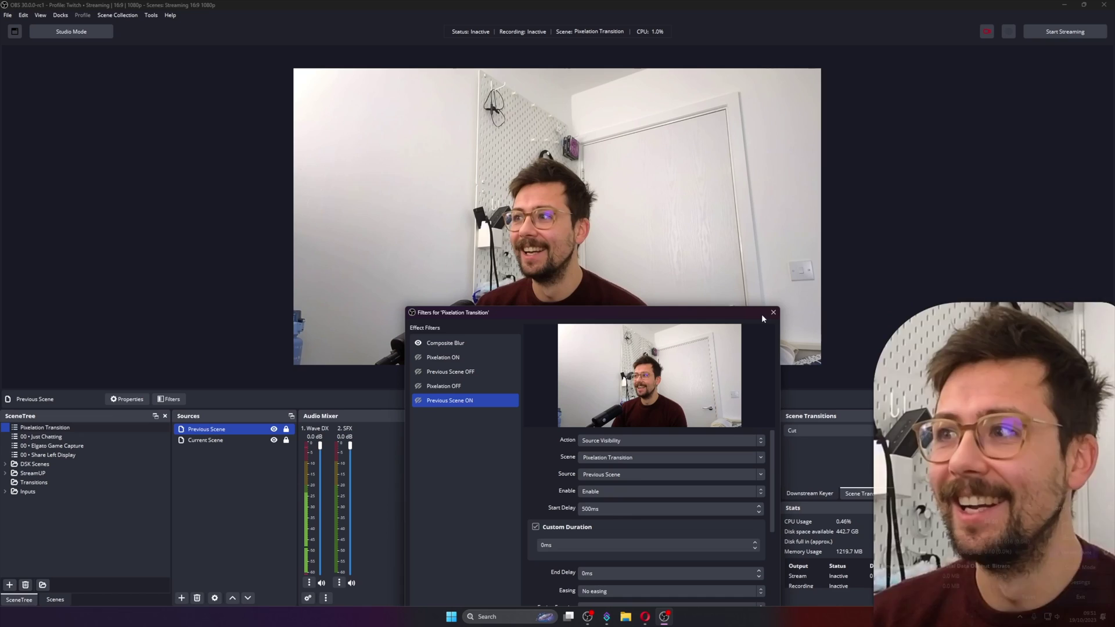
# Step: Close the Filters window and add a Scene transition named 'Pixelation Transition'
pyautogui.click(418, 358)
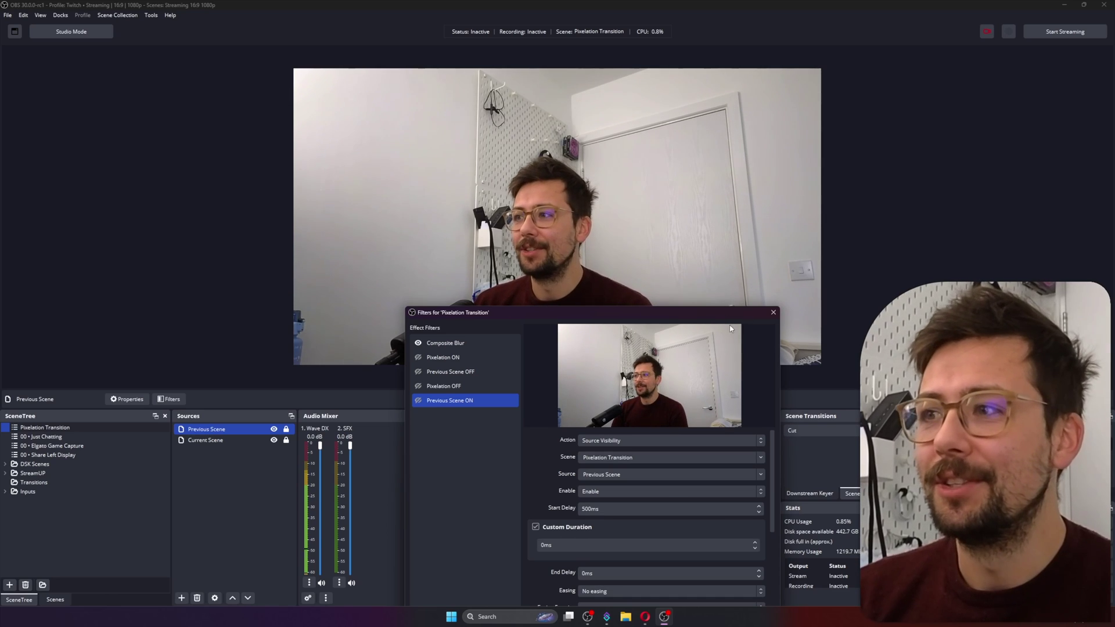
pyautogui.click(771, 312)
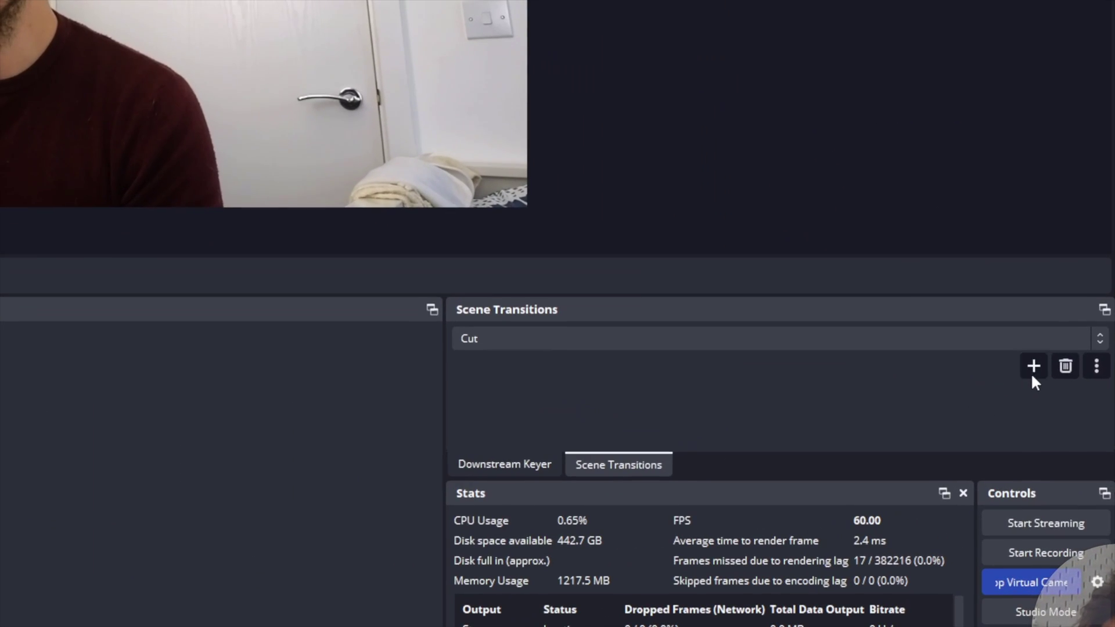
pyautogui.click(1032, 375)
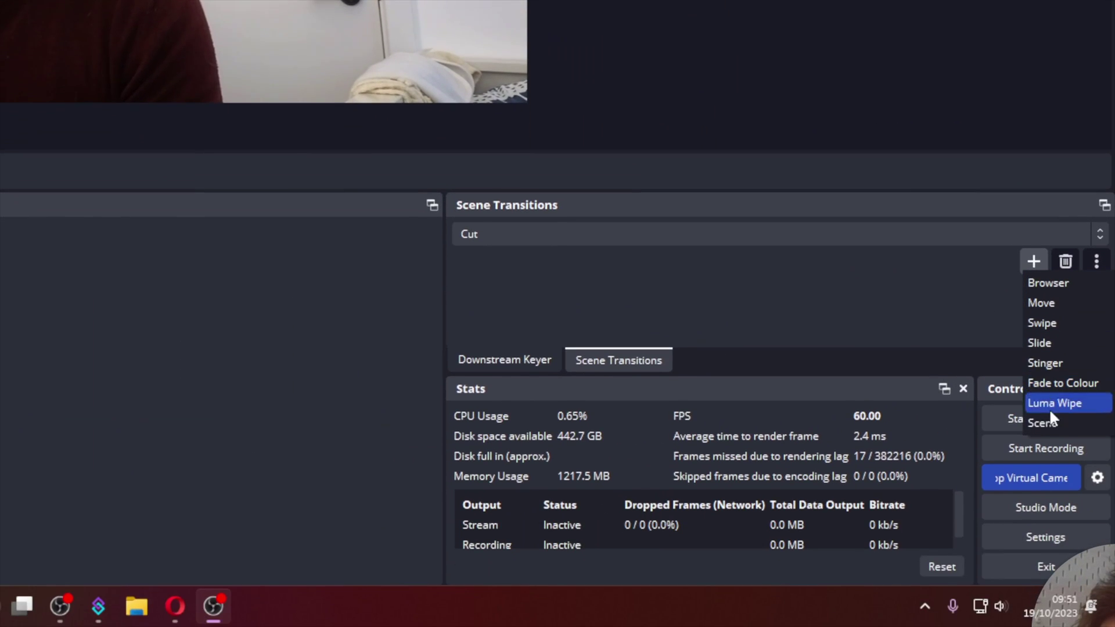
pyautogui.click(1050, 526)
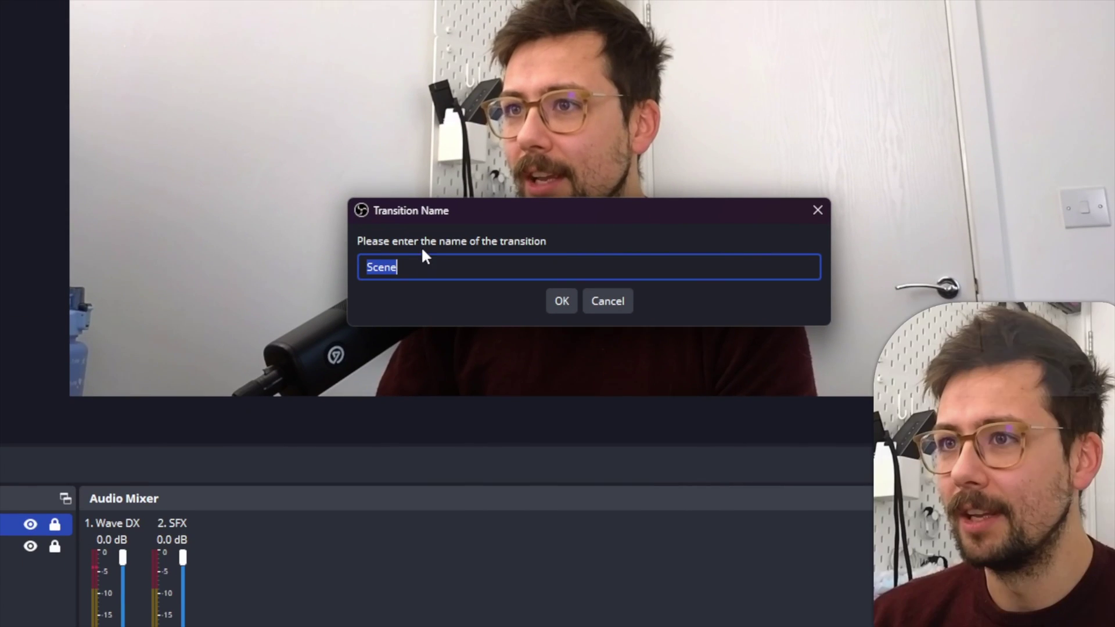
pyautogui.write('Pixel')
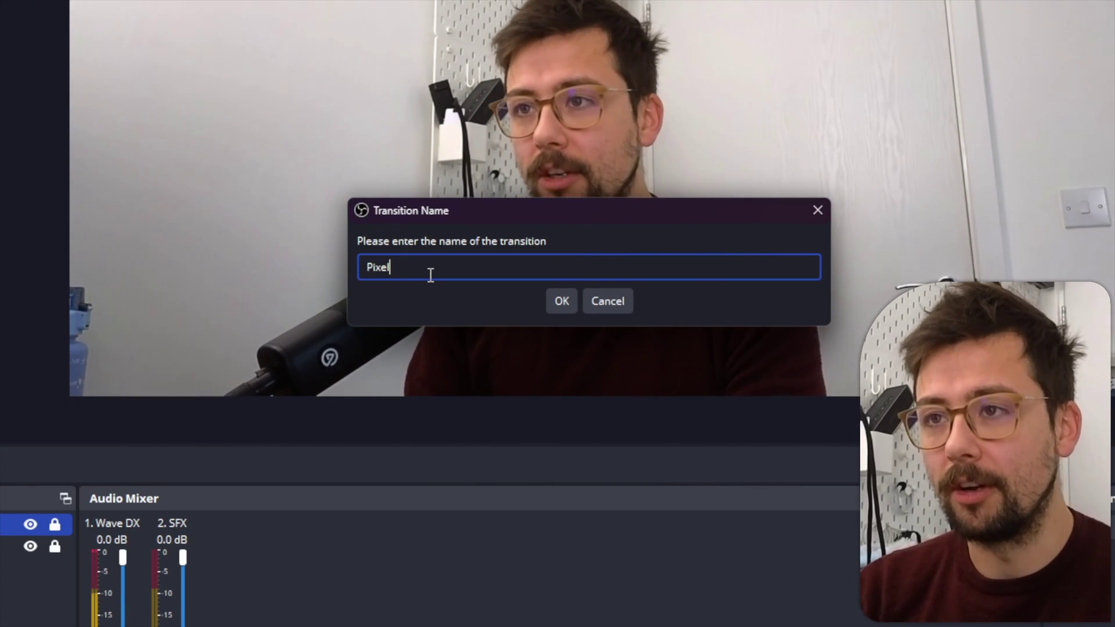
pyautogui.write('ation ')
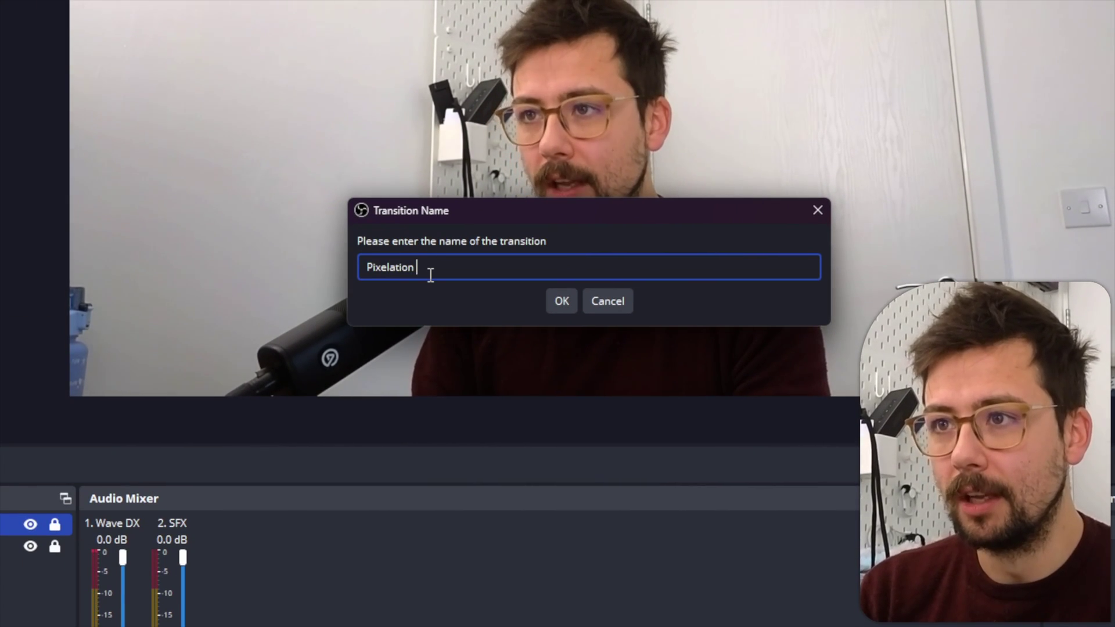
pyautogui.write('Transition')
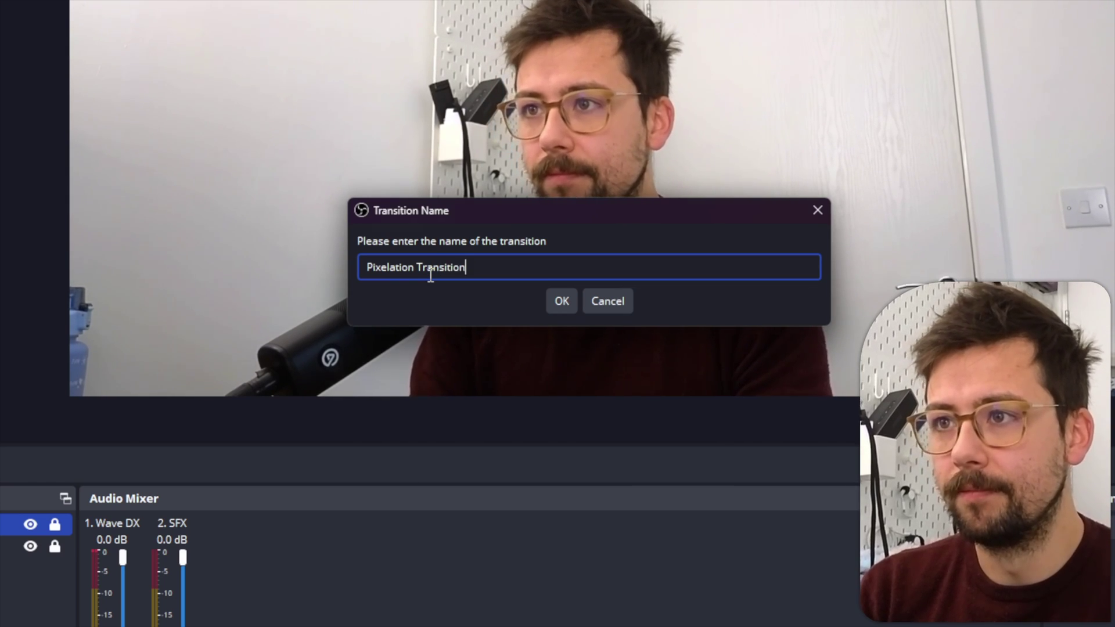
pyautogui.press('Return')
# Step: Set the transition to play the Pixelation Transition scene for 1500 ms, triggering Pixelation ON
pyautogui.click(863, 282)
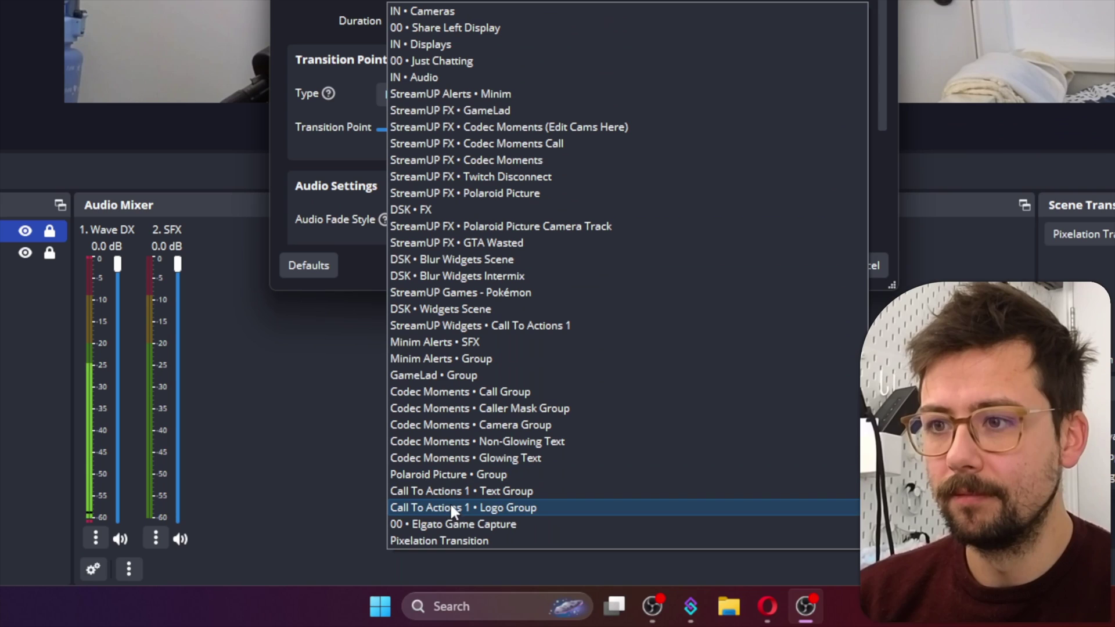
pyautogui.click(452, 537)
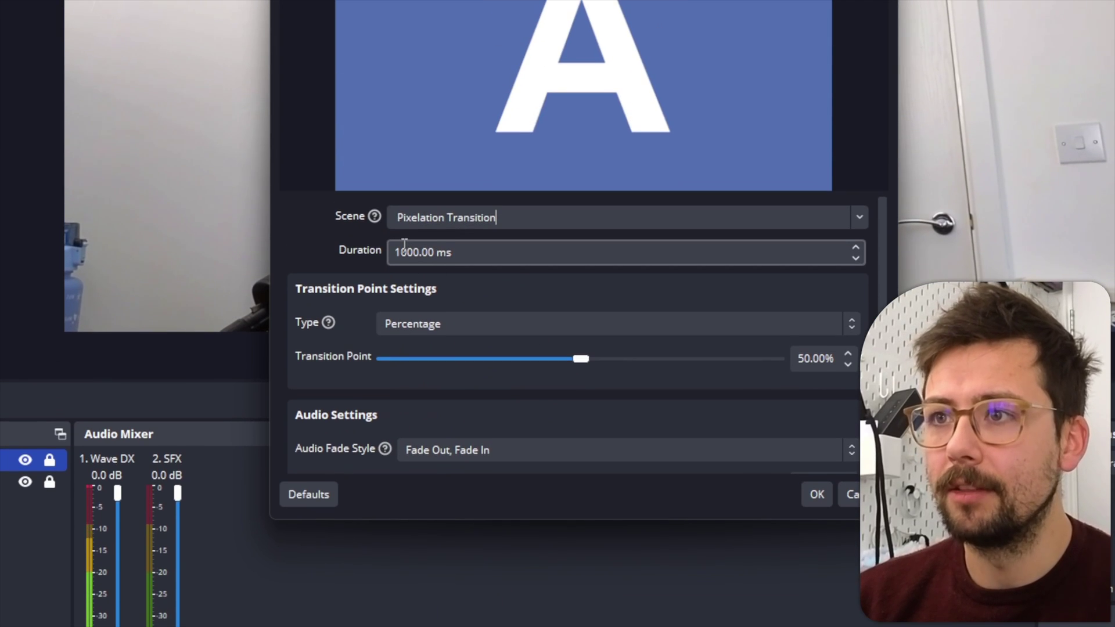
pyautogui.click(410, 63)
pyautogui.press('Delete')
pyautogui.write('5')
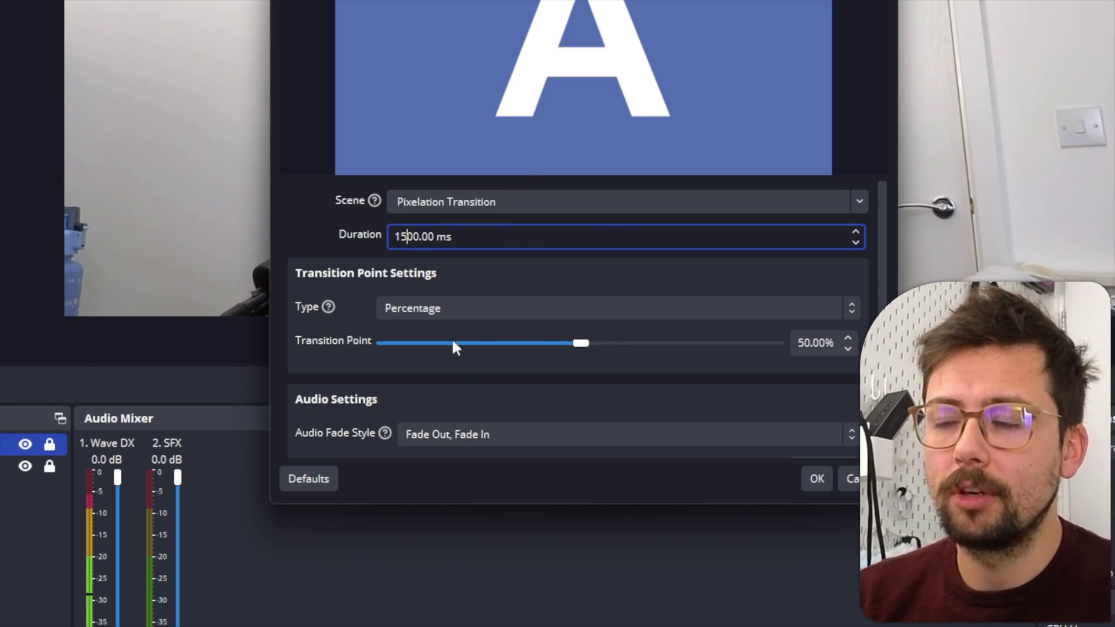
pyautogui.scroll(-2, 432, 389)
pyautogui.scroll(-3, 433, 360)
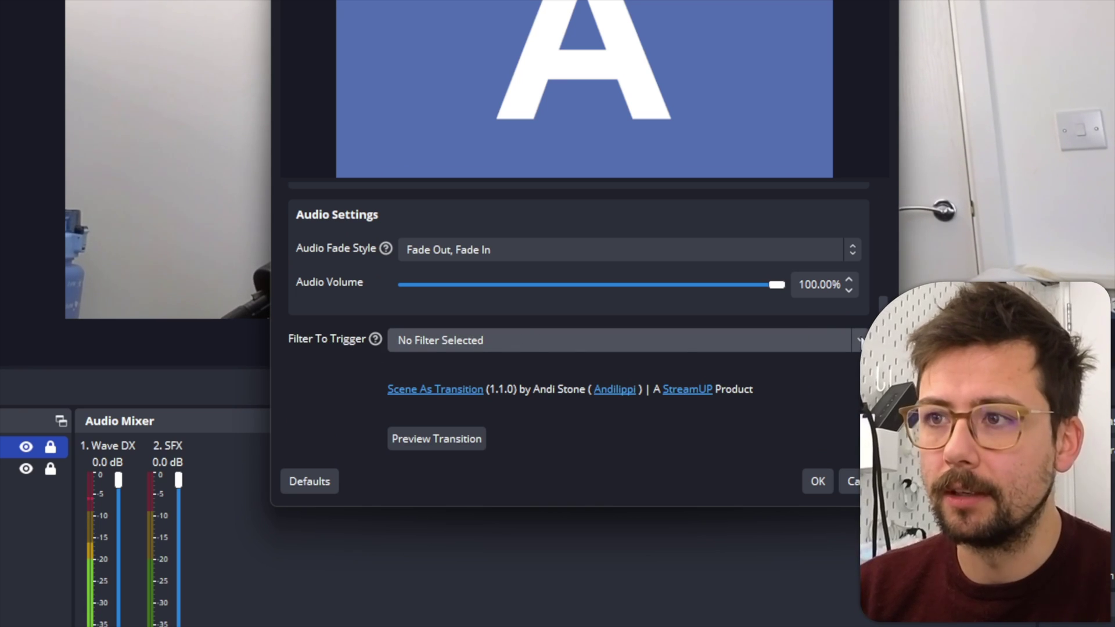
pyautogui.click(430, 340)
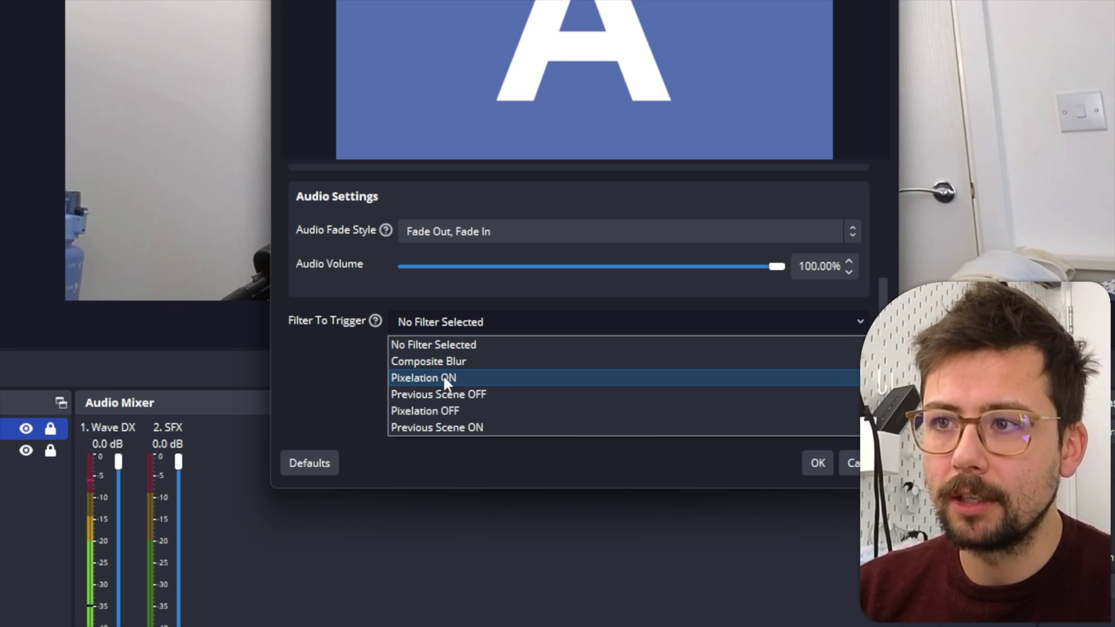
pyautogui.click(444, 378)
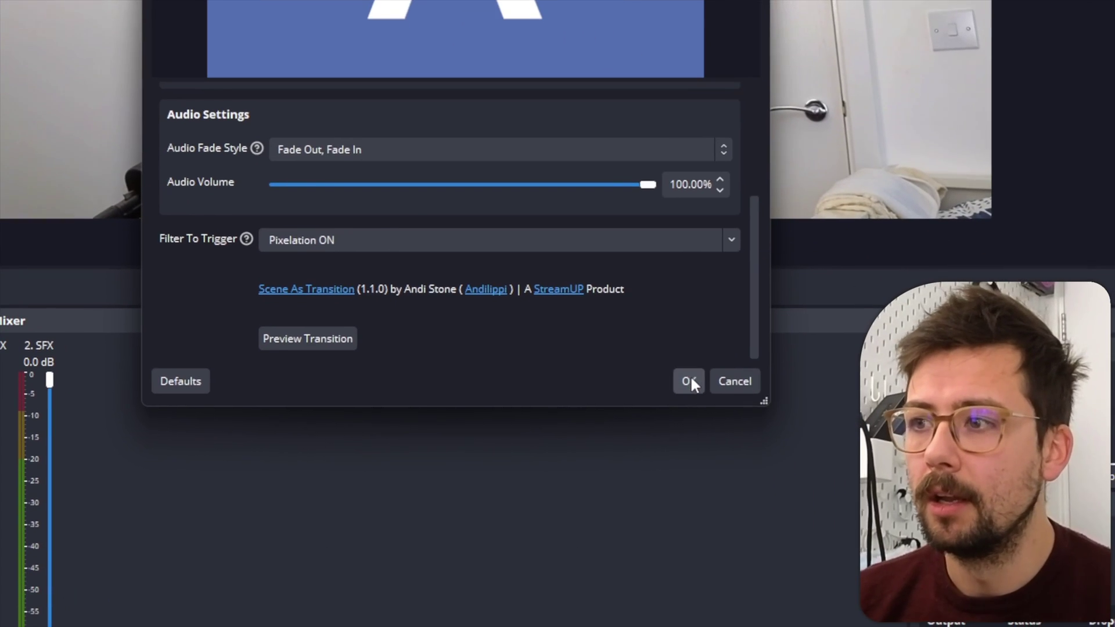
pyautogui.click(817, 462)
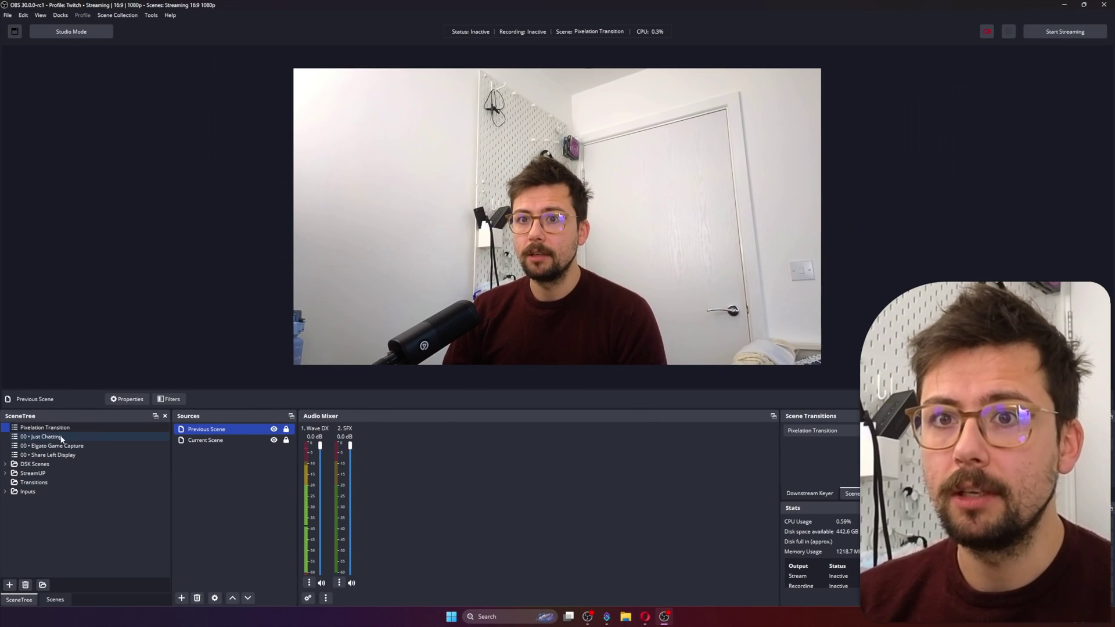
# Step: Switch between Just Chatting and Elgato Game Capture repeatedly, ending on Elgato Game Capture
pyautogui.click(62, 438)
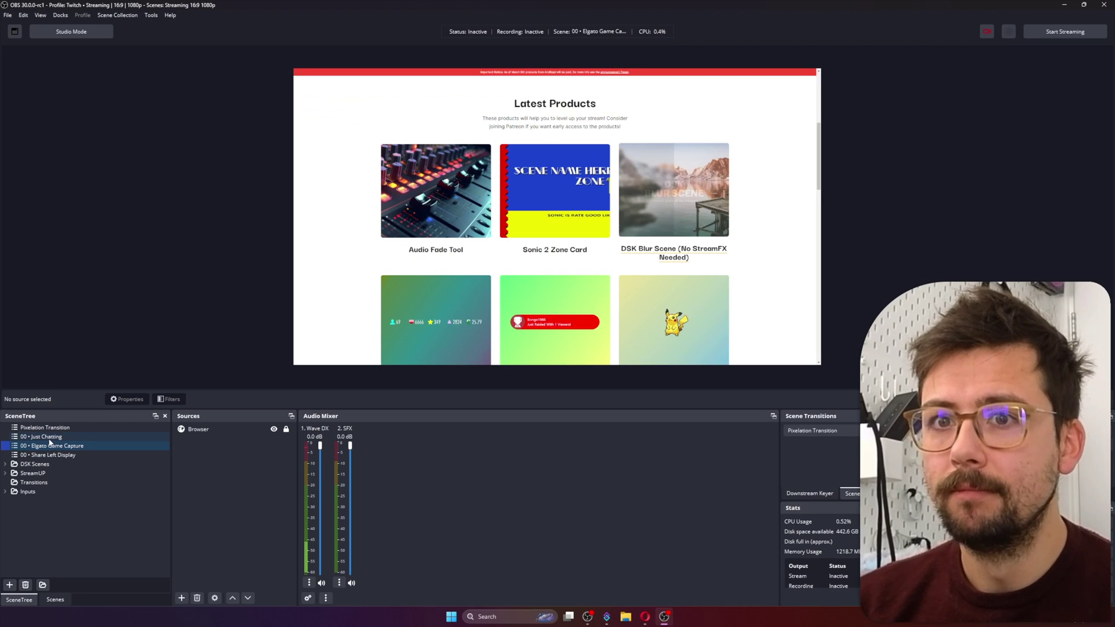
pyautogui.click(48, 439)
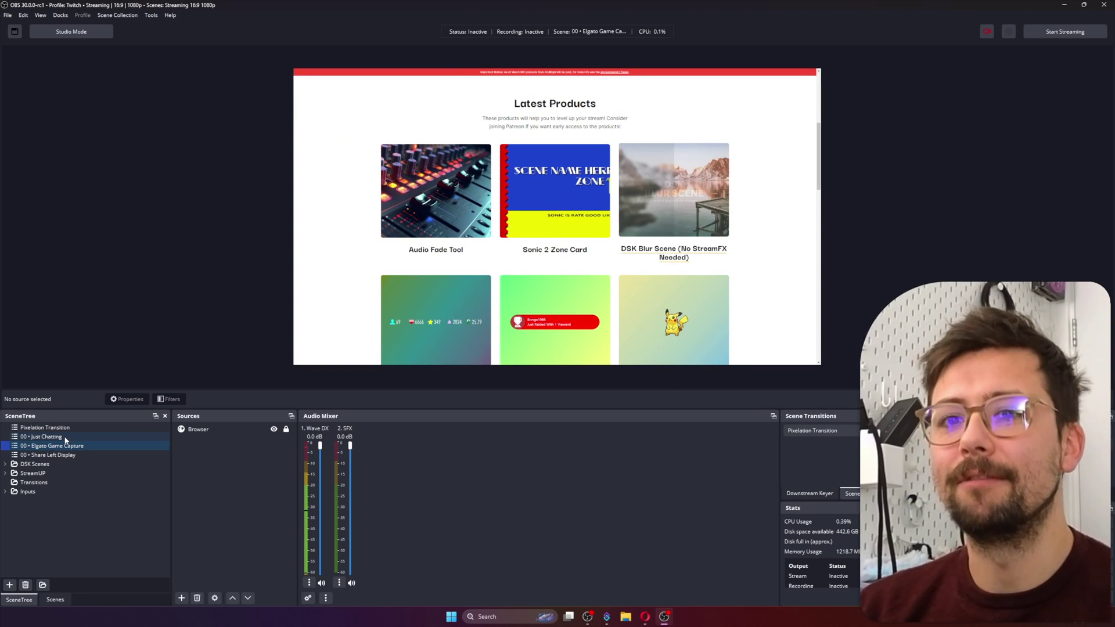
pyautogui.click(66, 438)
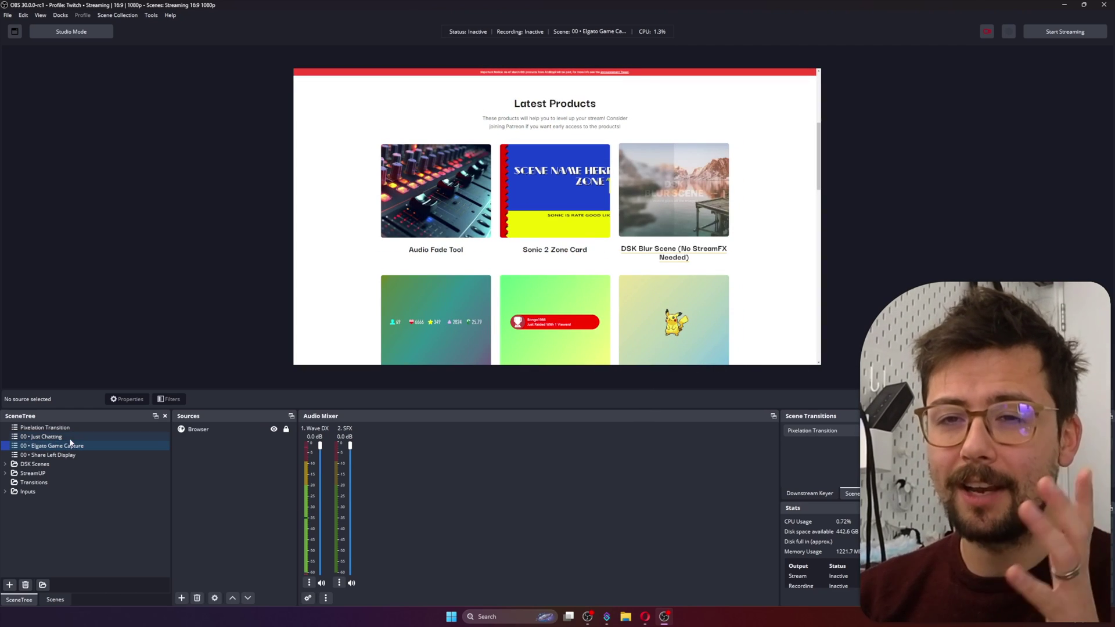
pyautogui.click(58, 437)
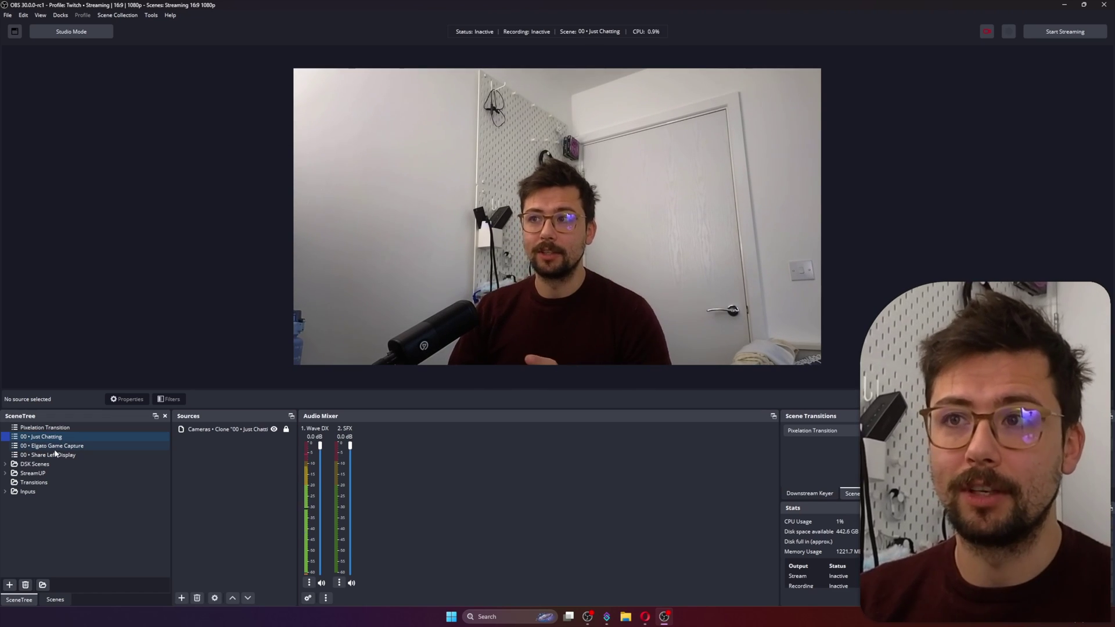
pyautogui.click(60, 447)
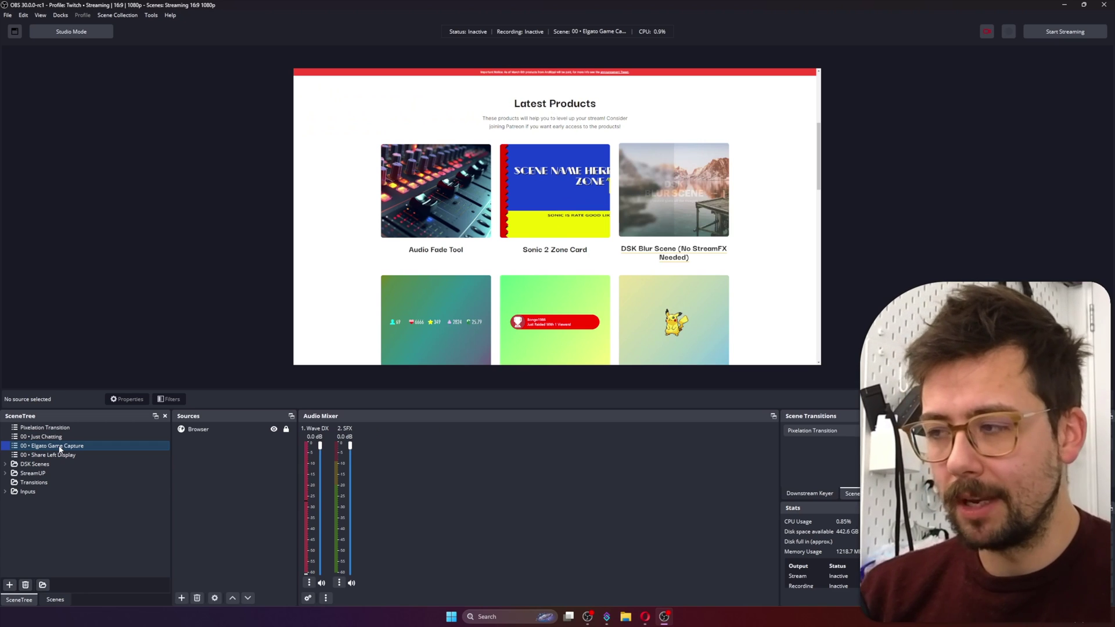